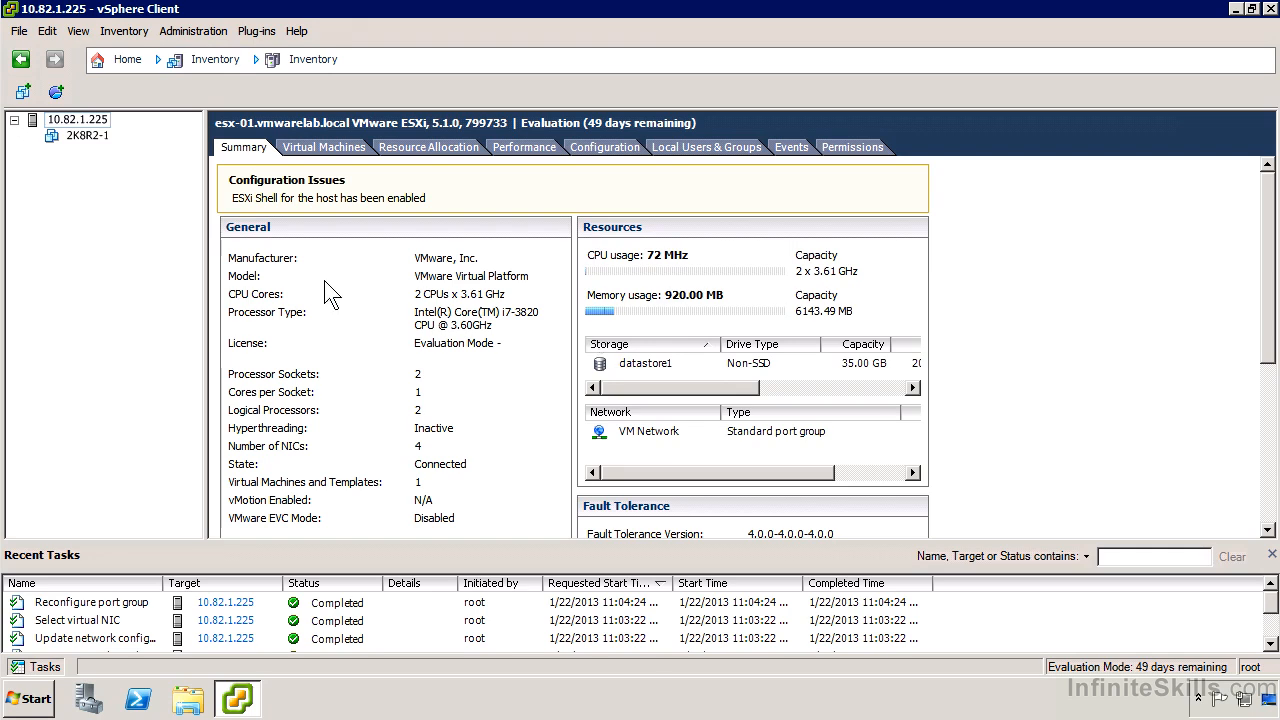
Start creating a new virtual machine on the ESXi host using the Typical configuration
{"action": "right_click", "coordinate": [97, 124]}
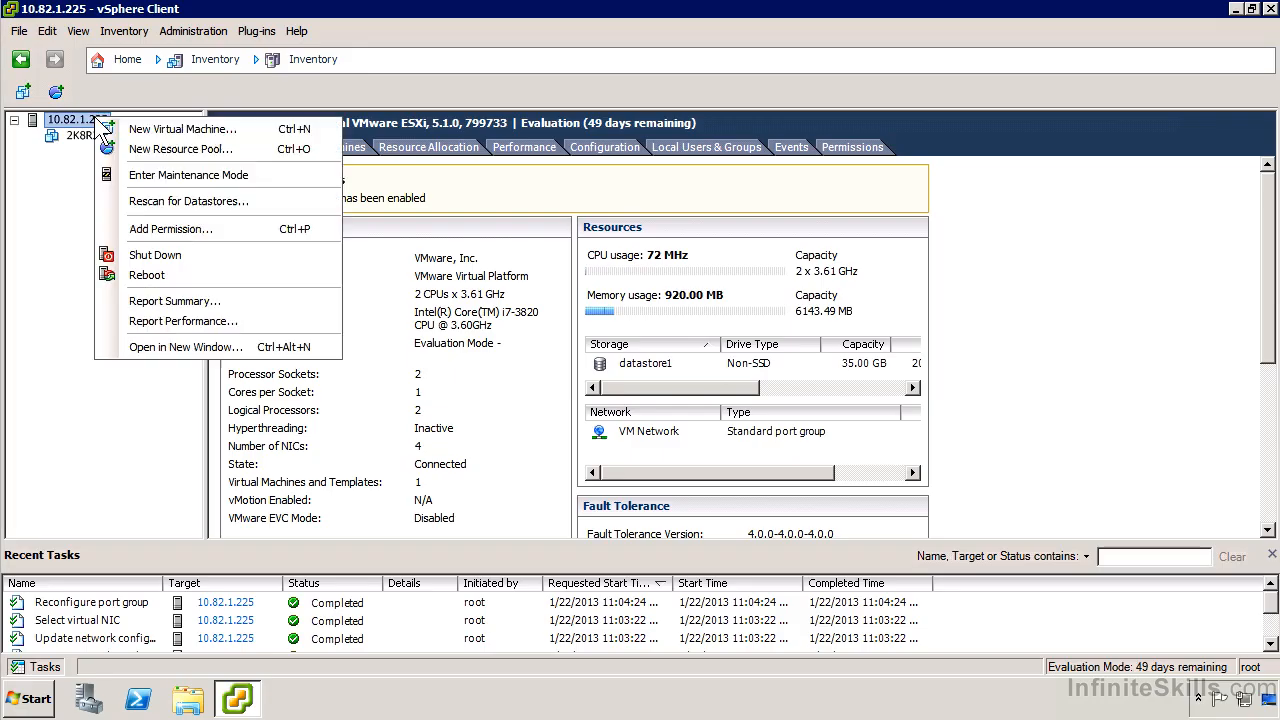
{"action": "left_click", "coordinate": [233, 140]}
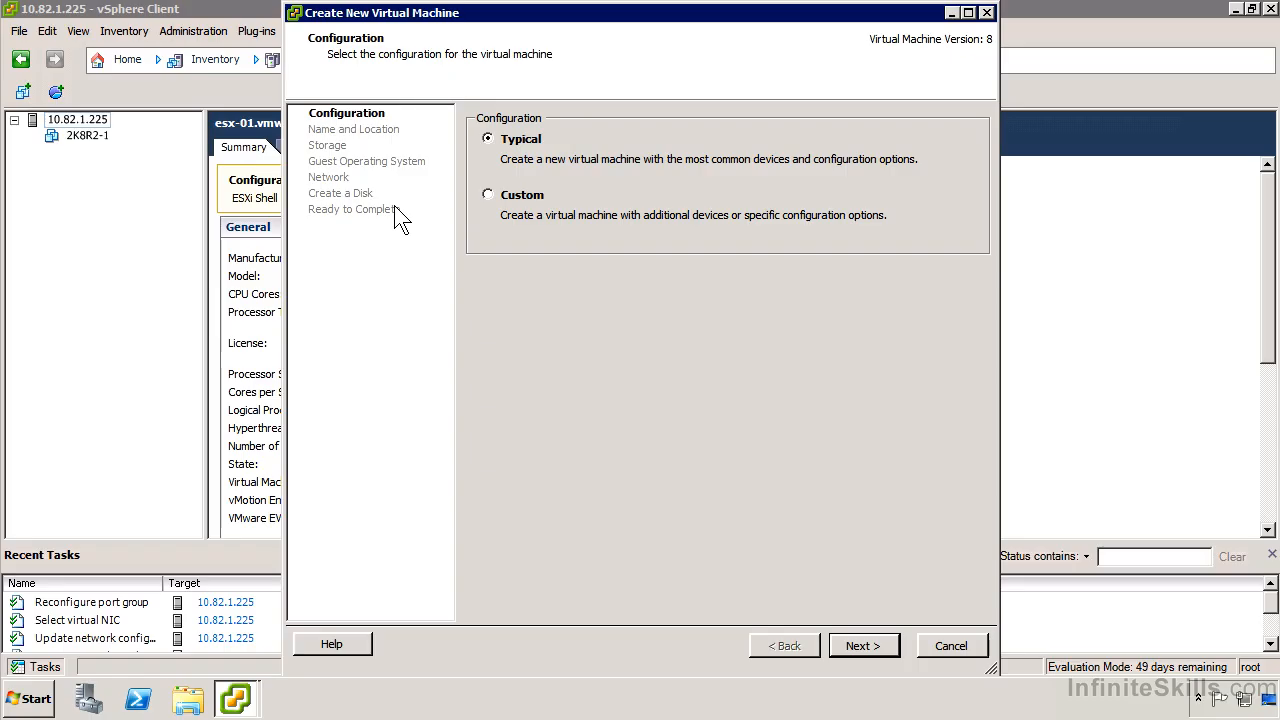
{"action": "left_click", "coordinate": [897, 649]}
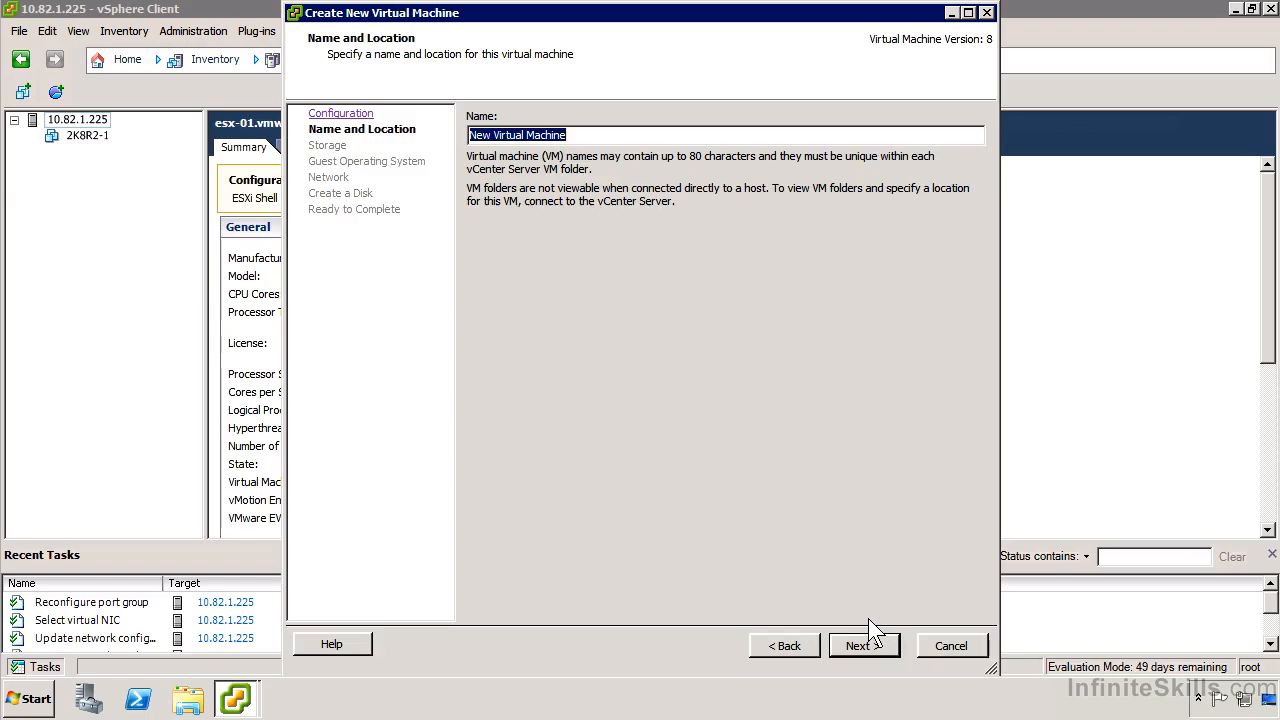
Name the new virtual machine W2K8R2-2 and store its files on datastore1
{"action": "type", "text": "W2K"}
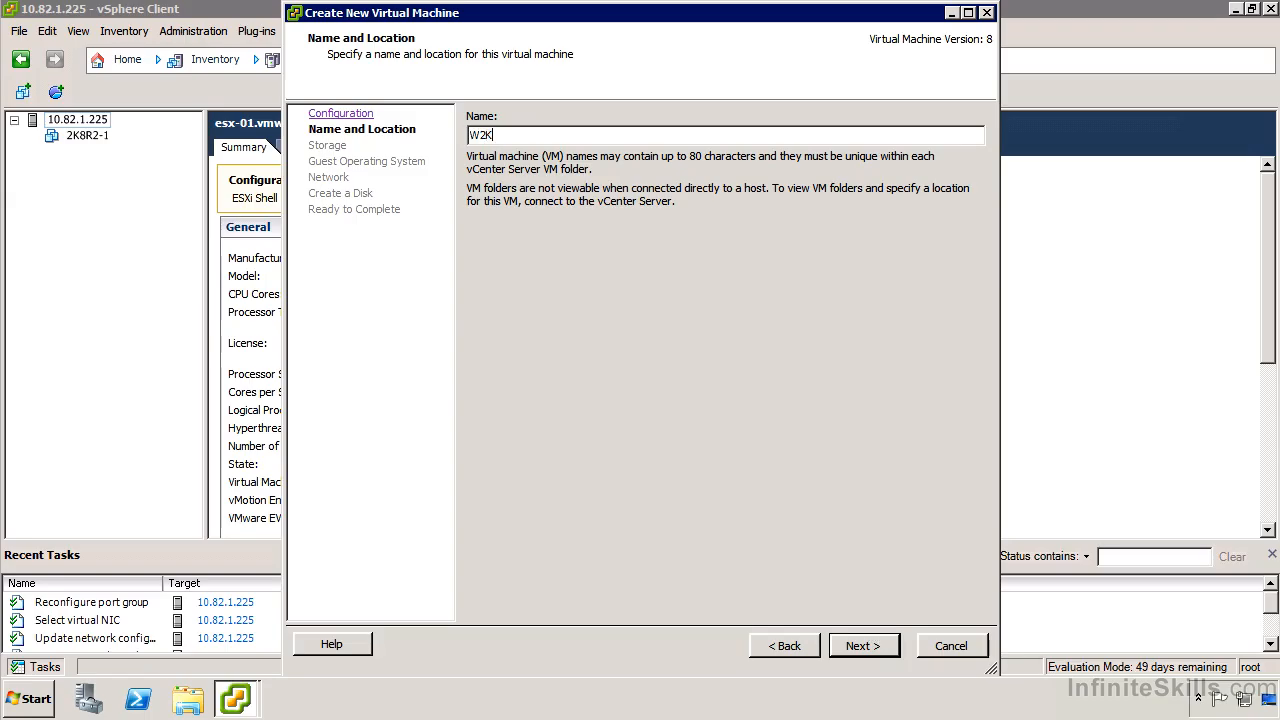
{"action": "type", "text": "8R2-1"}
{"action": "key", "text": "Return"}
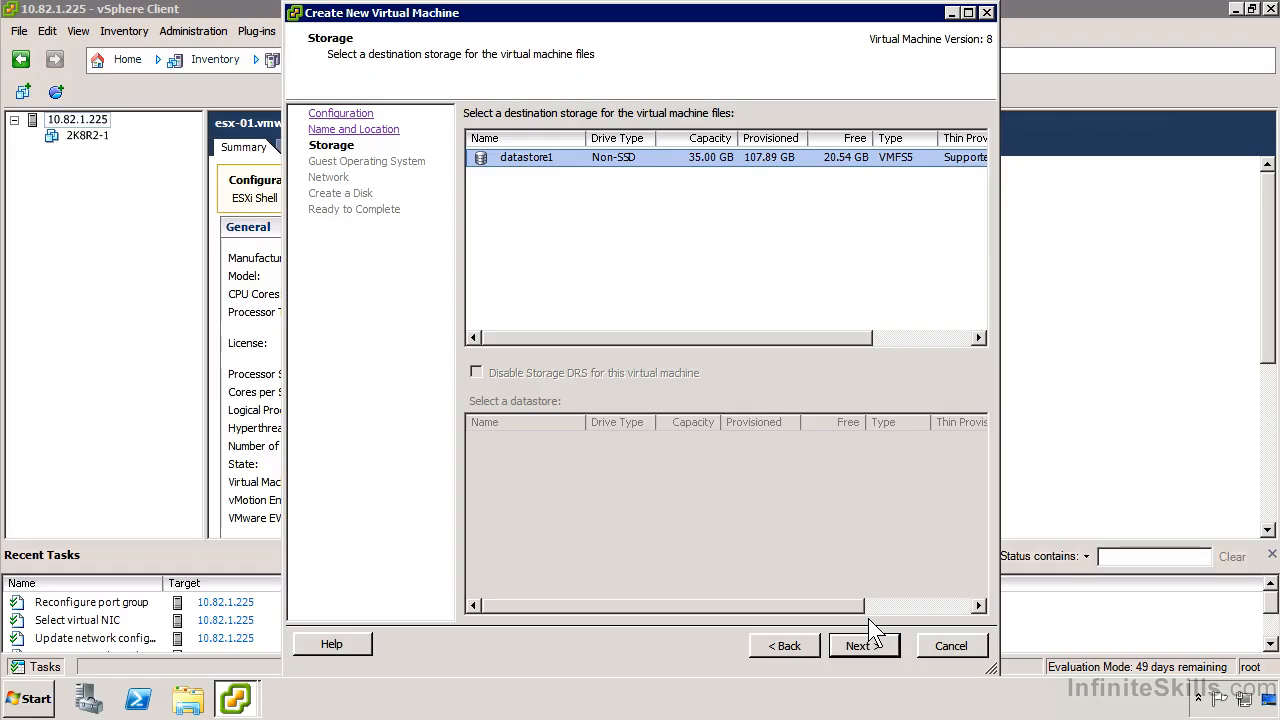
{"action": "left_click", "coordinate": [889, 652]}
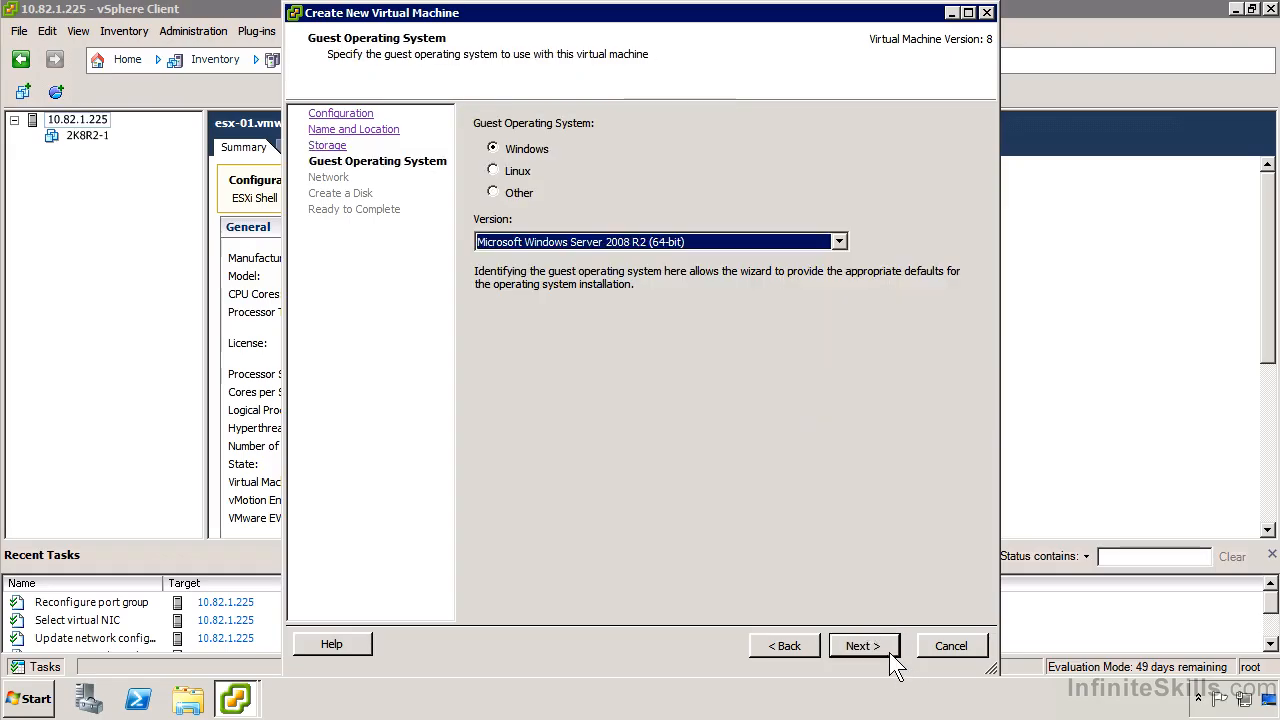
Review the guest operating system versions offered for the Windows, Linux and Other families
{"action": "left_click", "coordinate": [715, 242]}
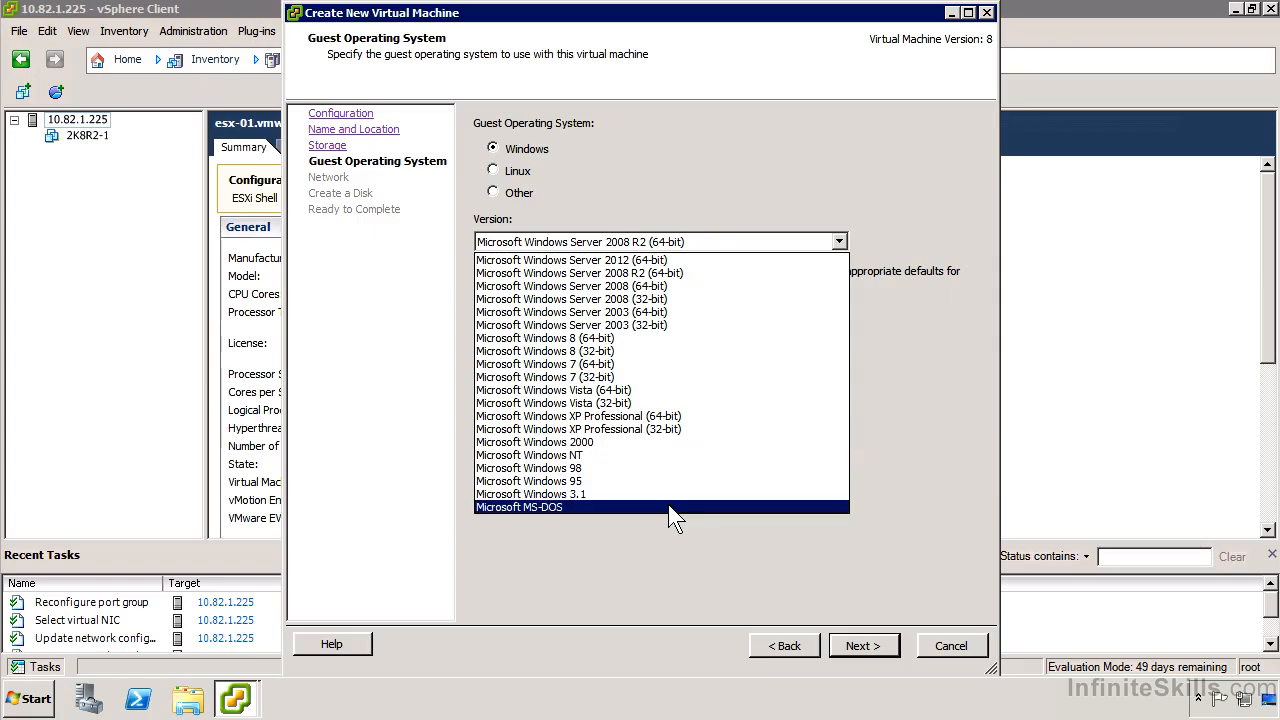
{"action": "left_click", "coordinate": [951, 338]}
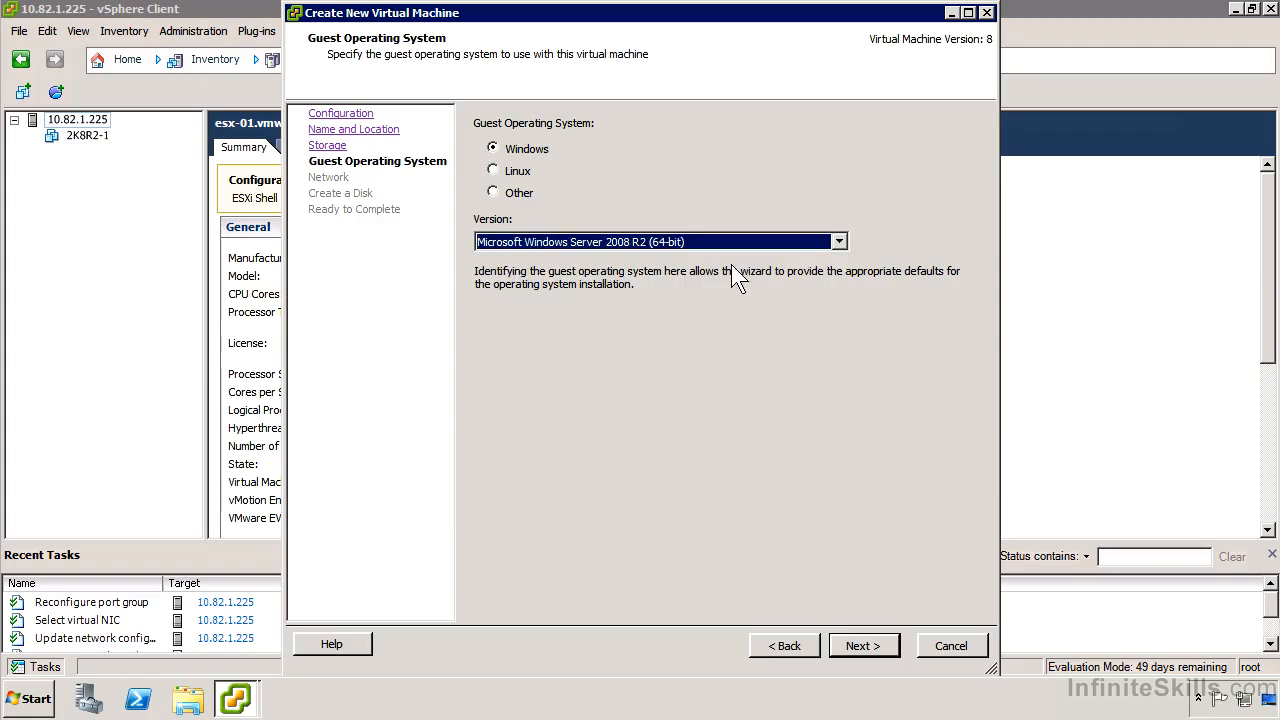
{"action": "left_click", "coordinate": [528, 171]}
{"action": "left_click", "coordinate": [641, 243]}
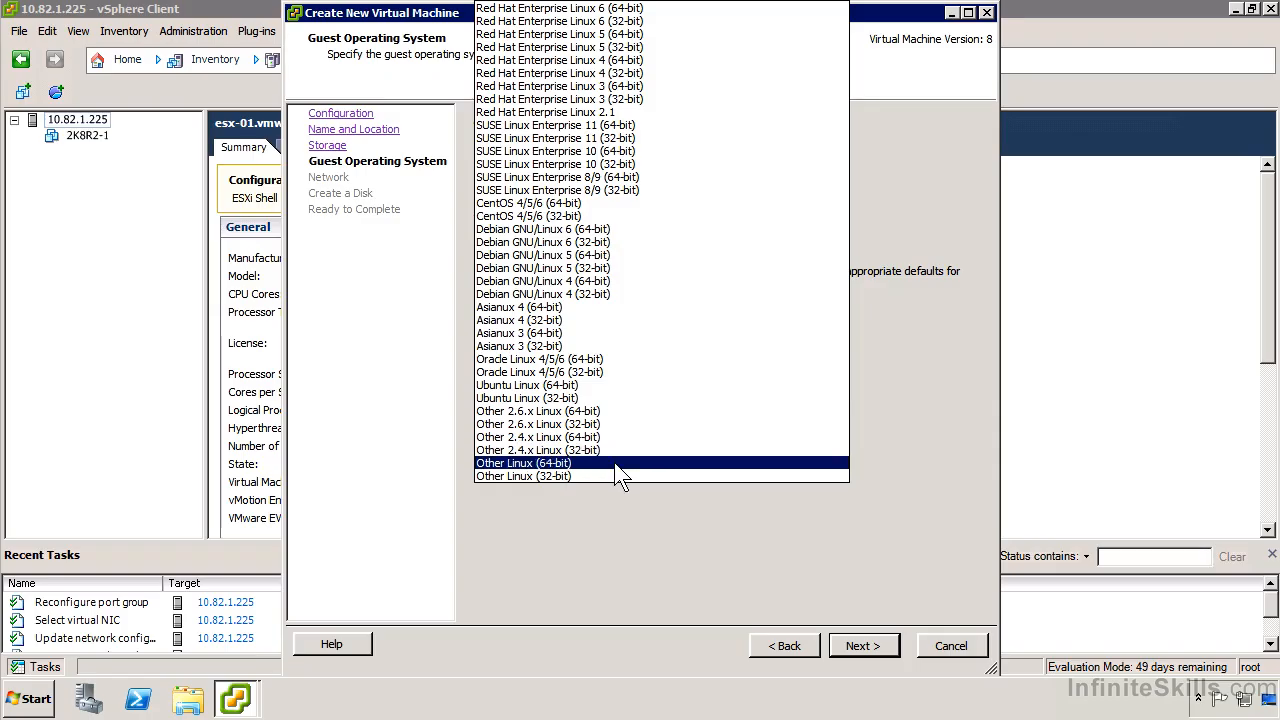
{"action": "left_click", "coordinate": [610, 560]}
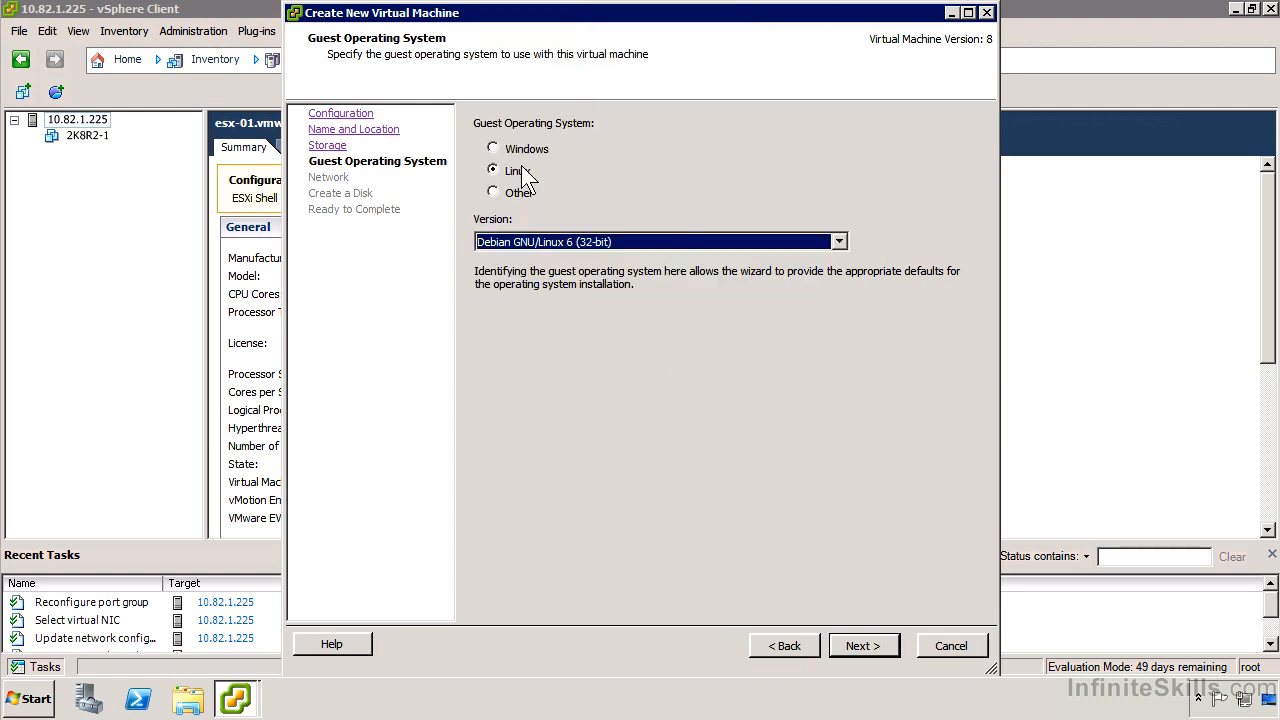
{"action": "left_click", "coordinate": [516, 193]}
{"action": "left_click", "coordinate": [587, 243]}
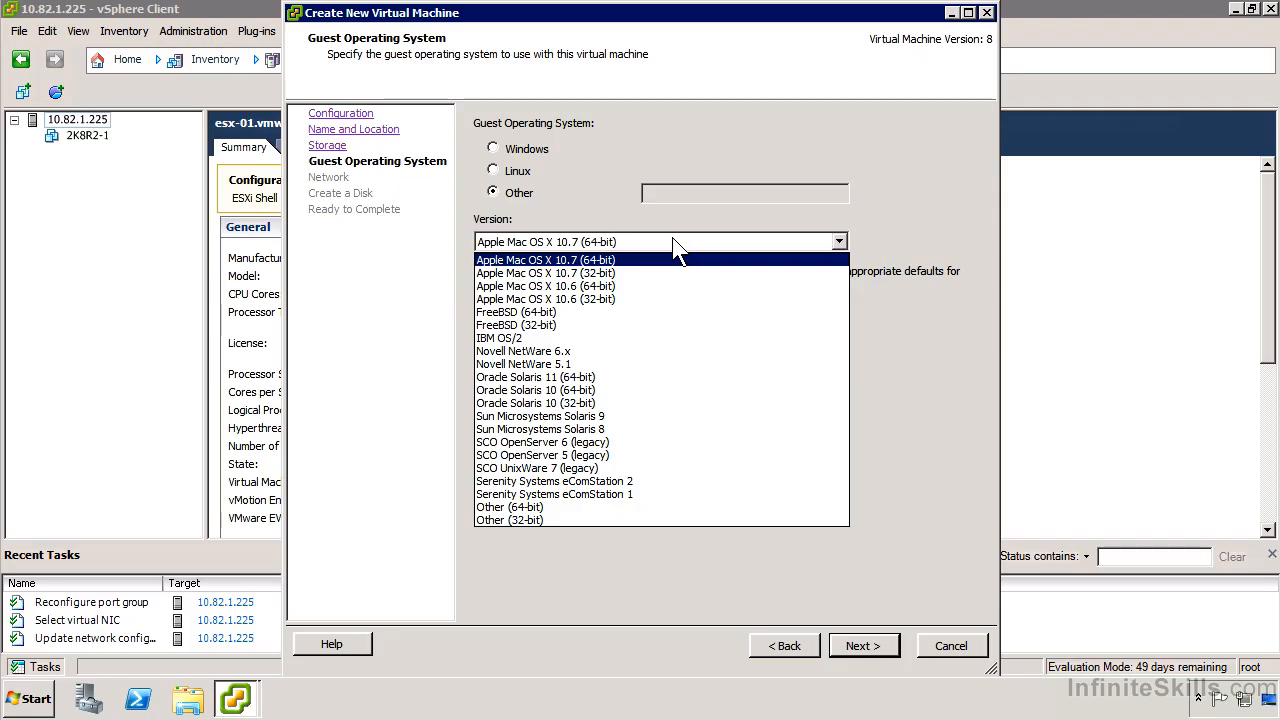
{"action": "left_click", "coordinate": [673, 238]}
Set the guest operating system to Windows, version Microsoft Windows Server 2008 R2 (64-bit)
{"action": "left_click", "coordinate": [517, 155]}
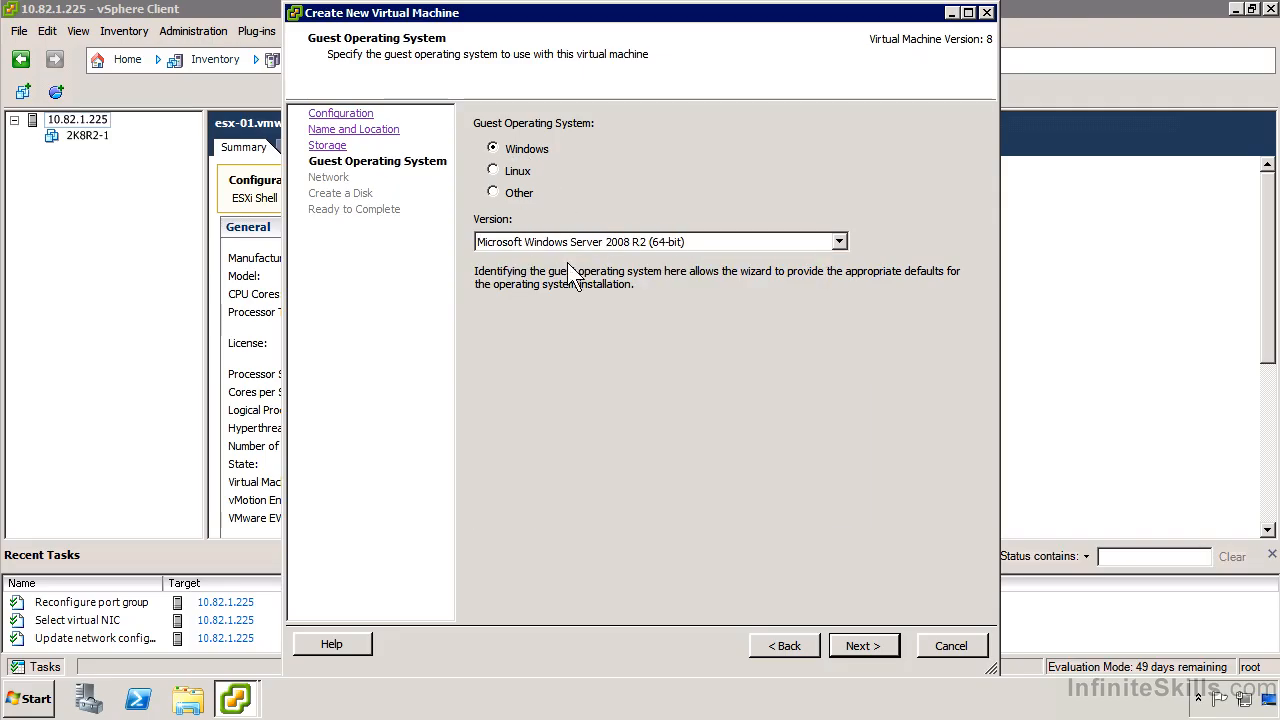
{"action": "left_click", "coordinate": [862, 646]}
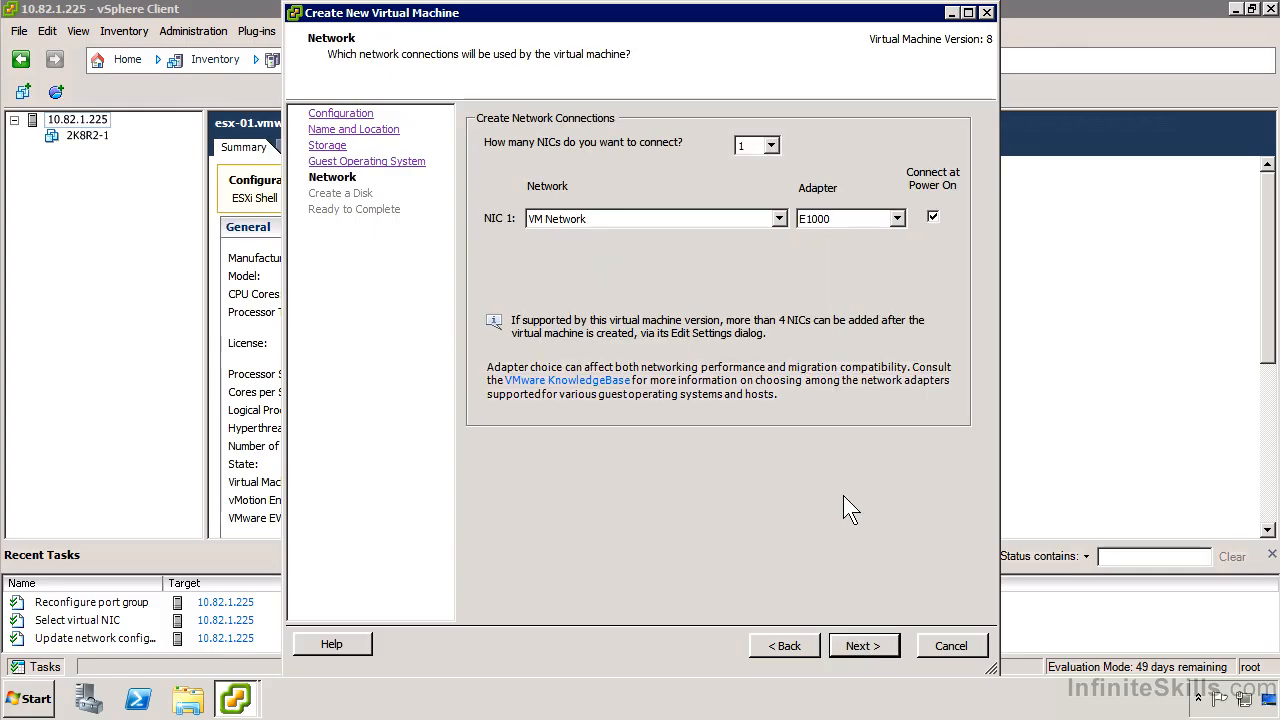
Try connecting two NICs, check the network choices for each, and return to a single NIC
{"action": "left_click", "coordinate": [771, 146]}
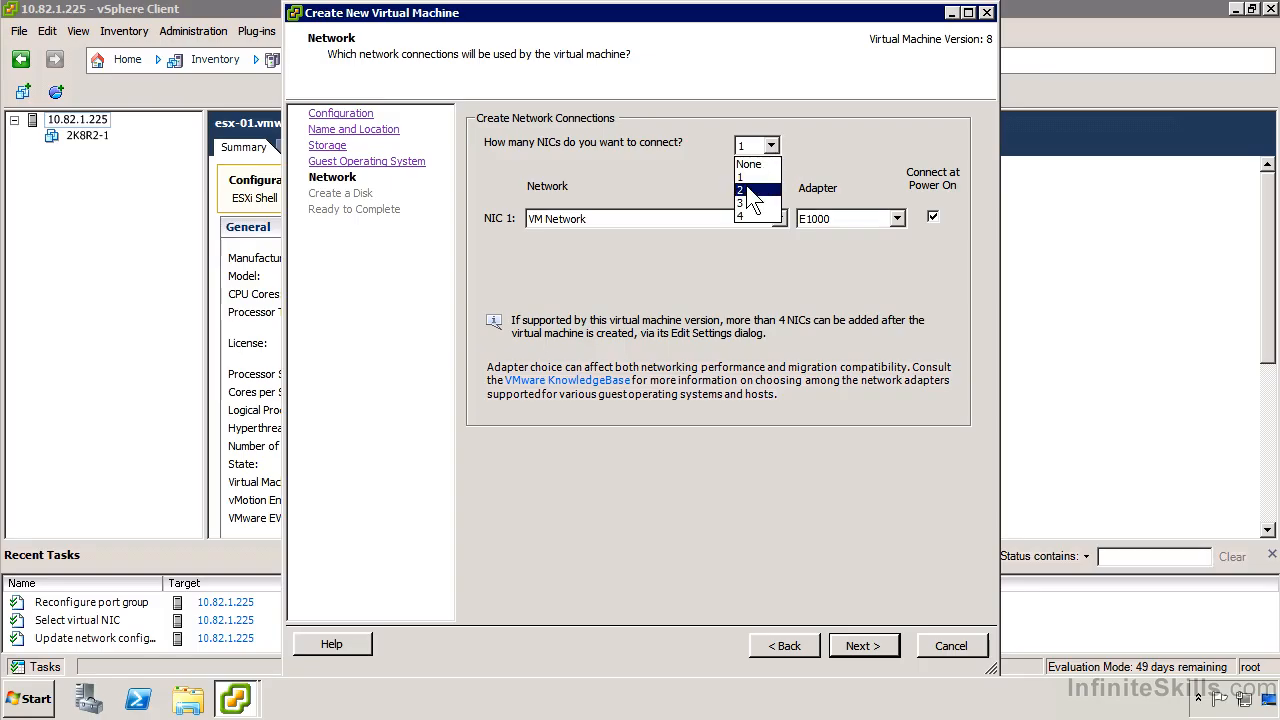
{"action": "left_click", "coordinate": [745, 190]}
{"action": "left_click", "coordinate": [571, 224]}
{"action": "left_click", "coordinate": [601, 238]}
{"action": "left_click", "coordinate": [603, 246]}
{"action": "left_click", "coordinate": [600, 245]}
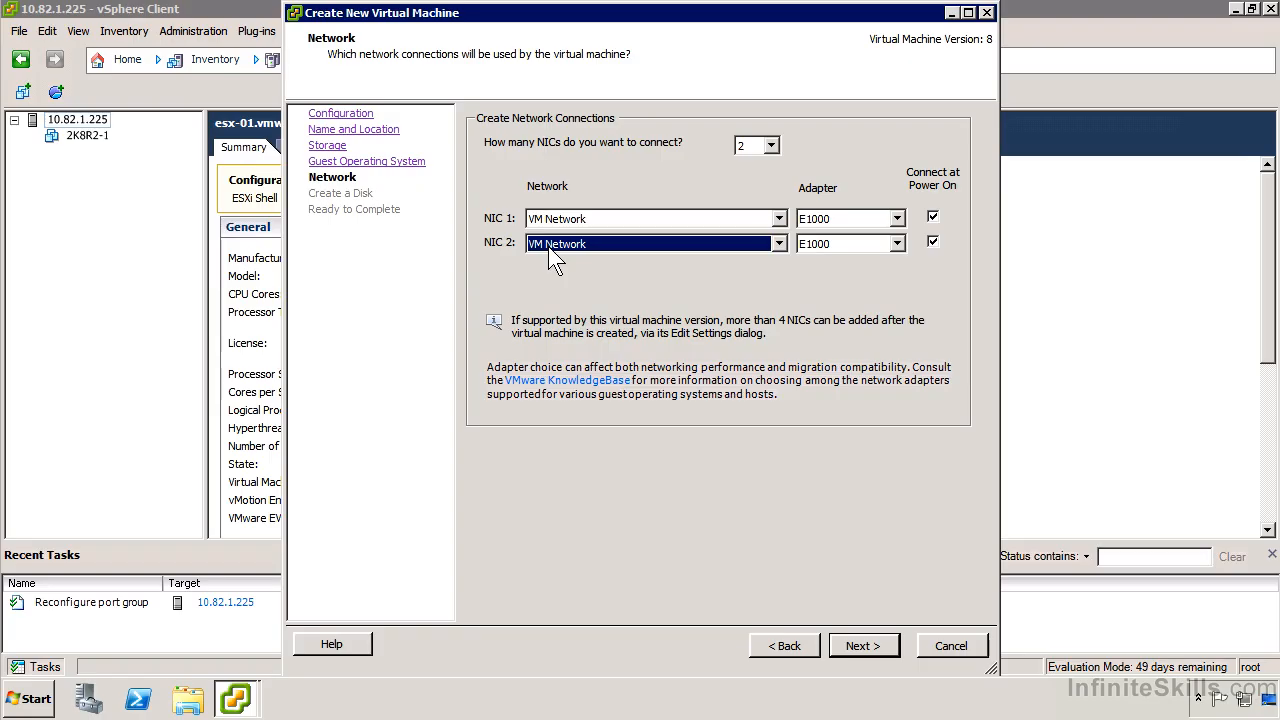
{"action": "left_click", "coordinate": [568, 243]}
{"action": "left_click", "coordinate": [574, 240]}
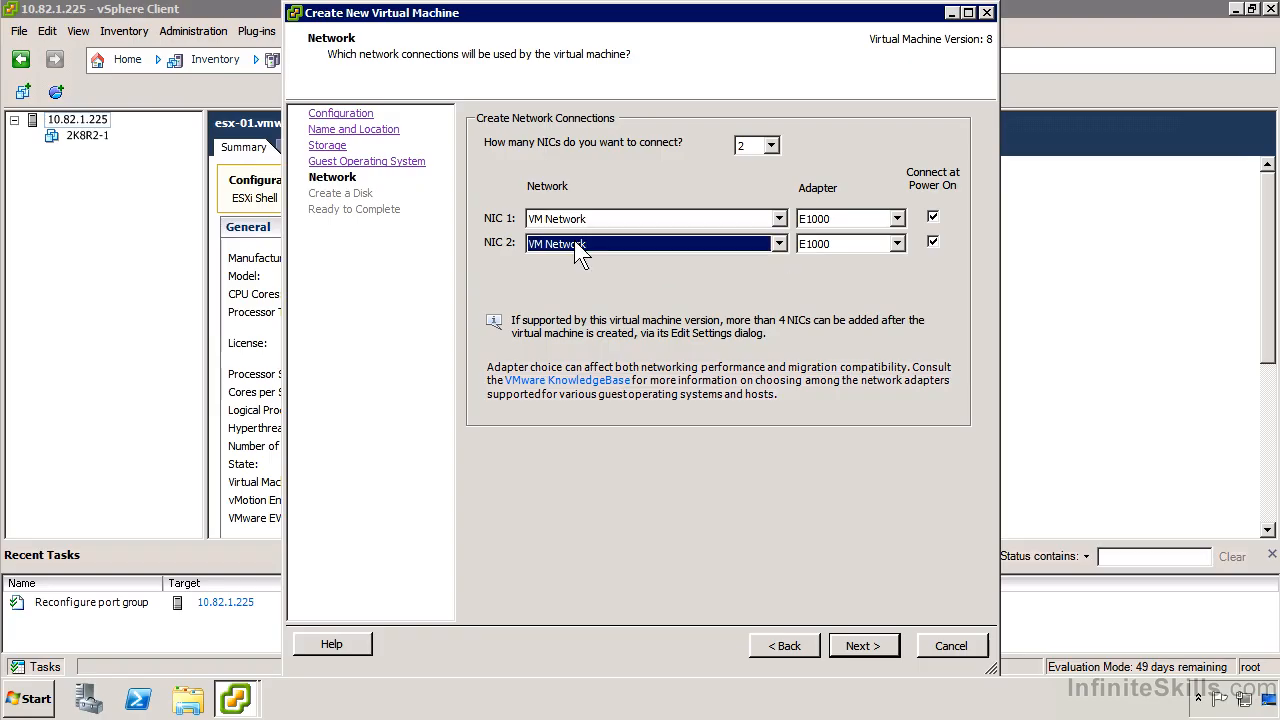
{"action": "left_click", "coordinate": [770, 145]}
{"action": "left_click", "coordinate": [746, 175]}
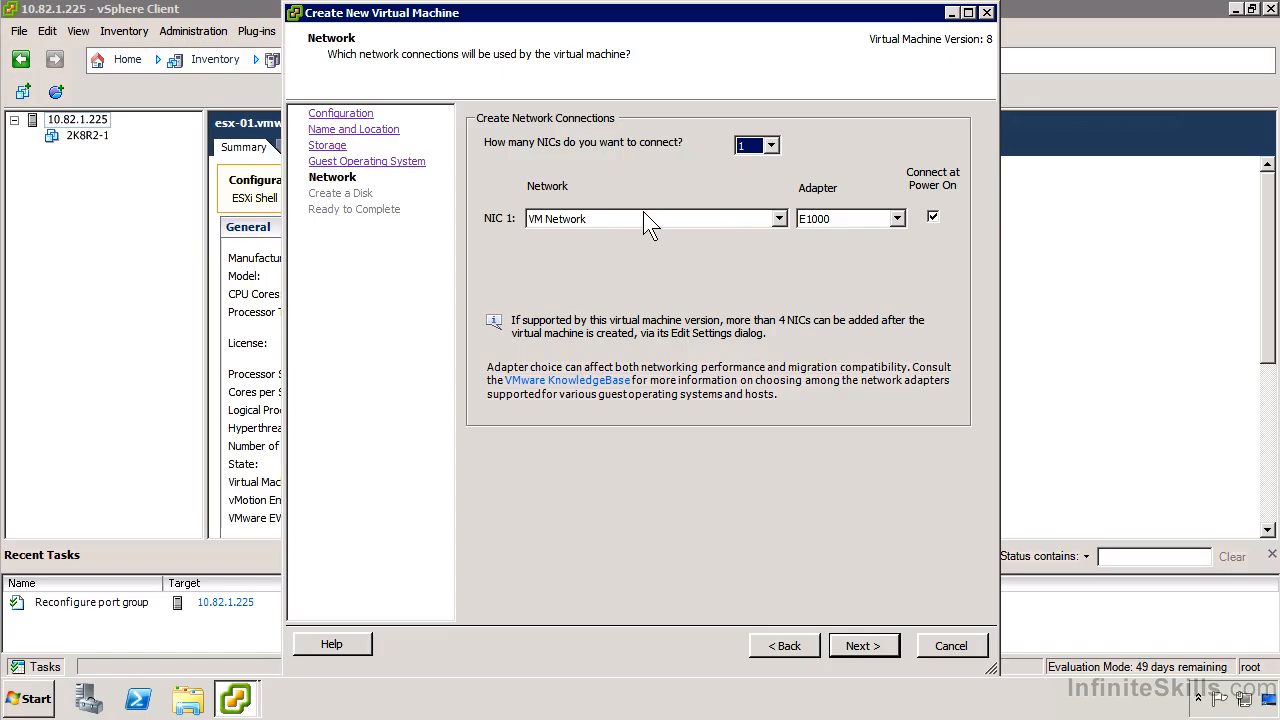
Connect NIC 1 to VM Network with the E1000 adapter and accept the network settings
{"action": "left_click", "coordinate": [845, 218]}
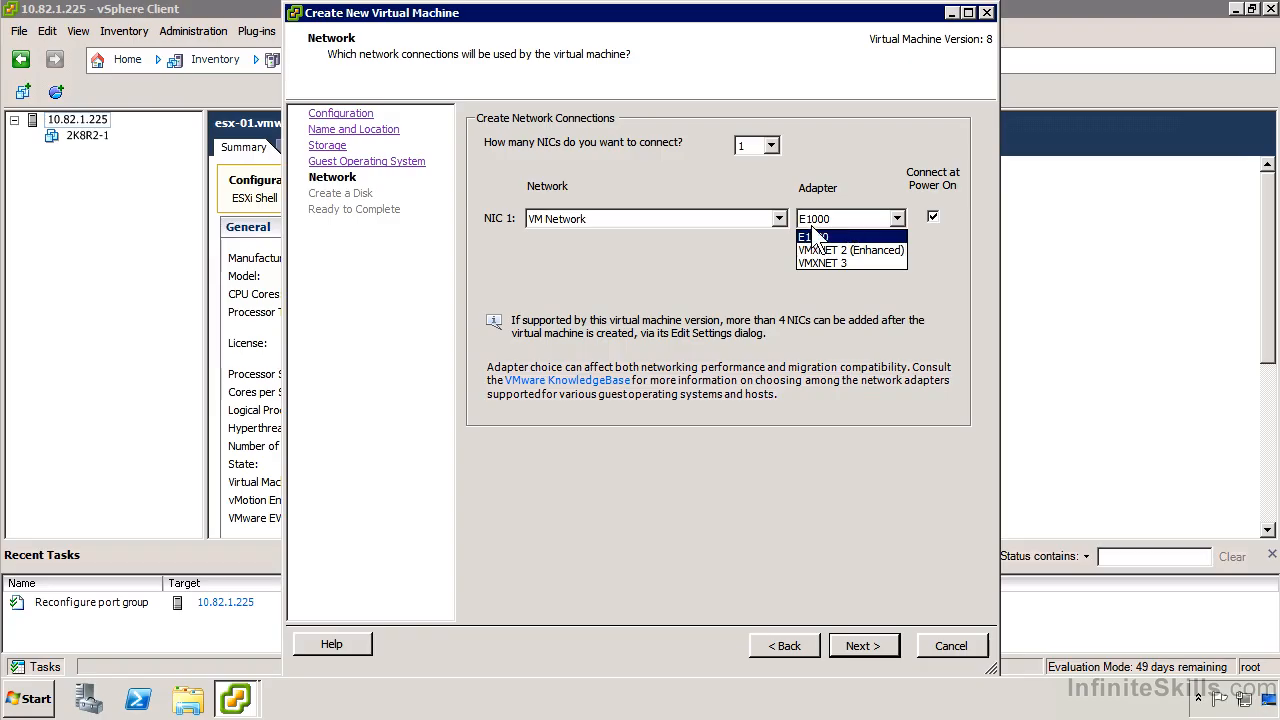
{"action": "left_click", "coordinate": [815, 237]}
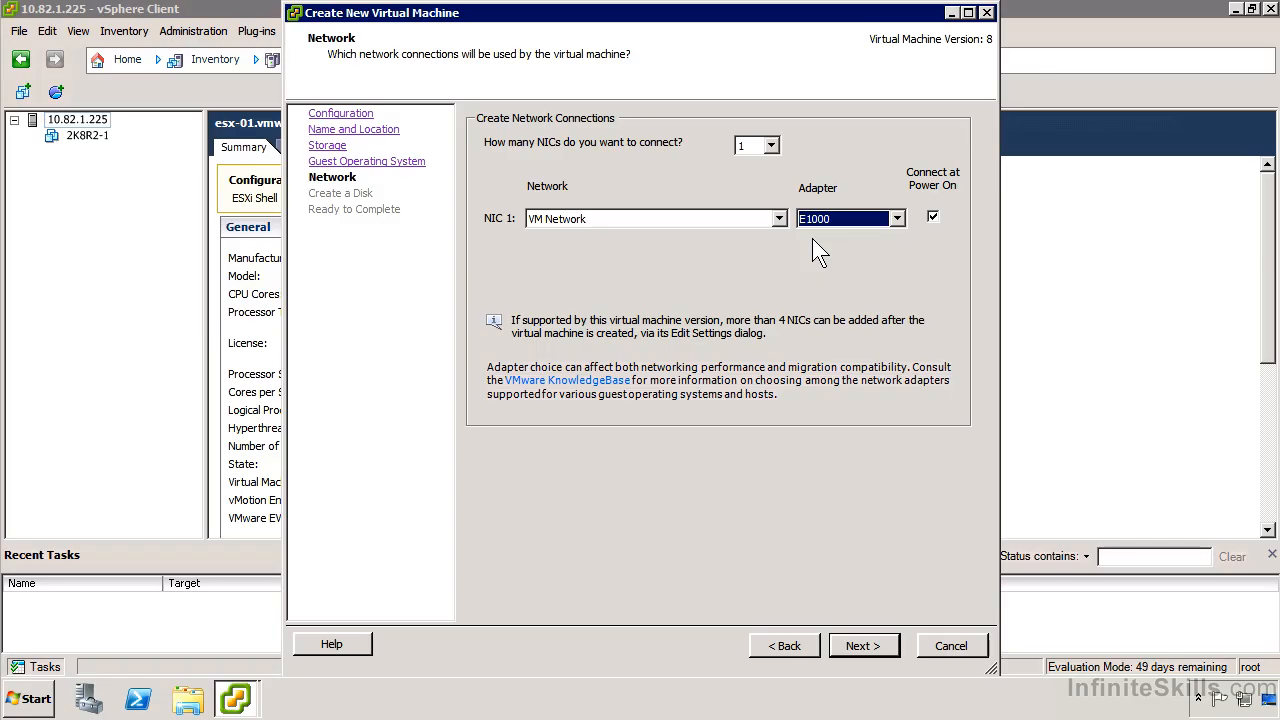
{"action": "left_click", "coordinate": [862, 646]}
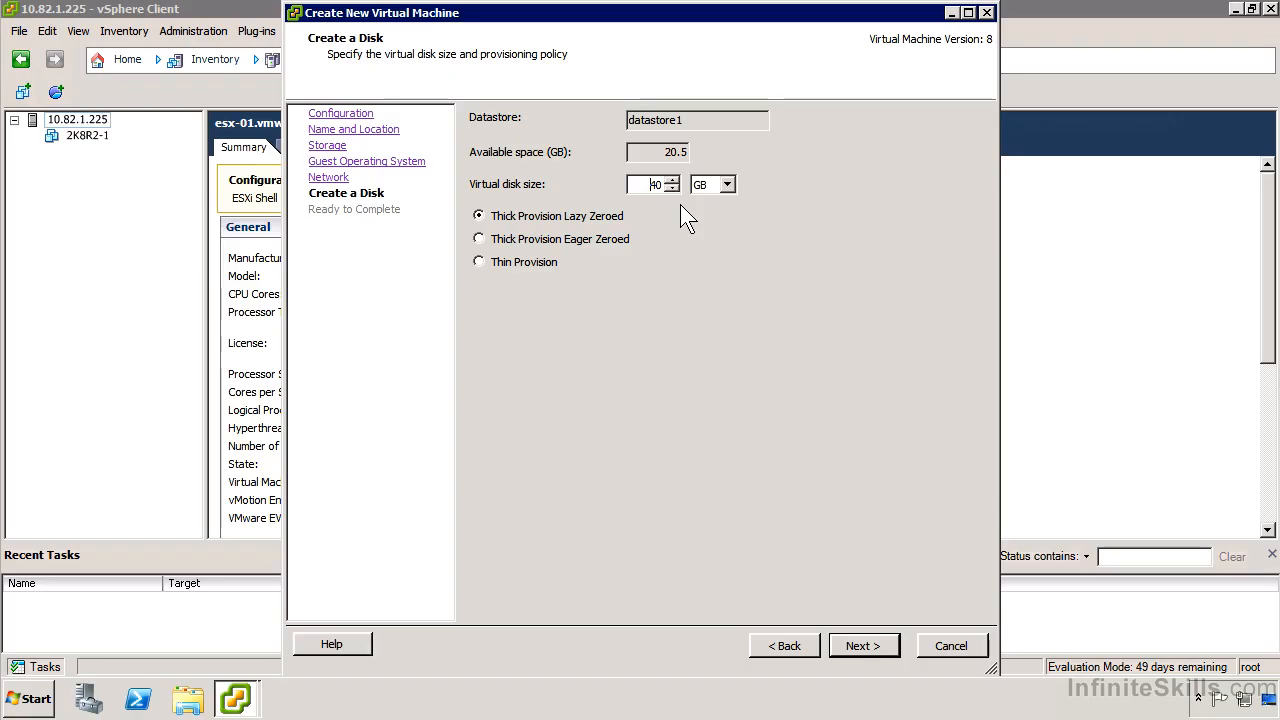
Make the 40 GB virtual disk thin provisioned, accept the datastore overcommitment, and finish creating the virtual machine
{"action": "left_click", "coordinate": [535, 264]}
{"action": "key", "text": "Return"}
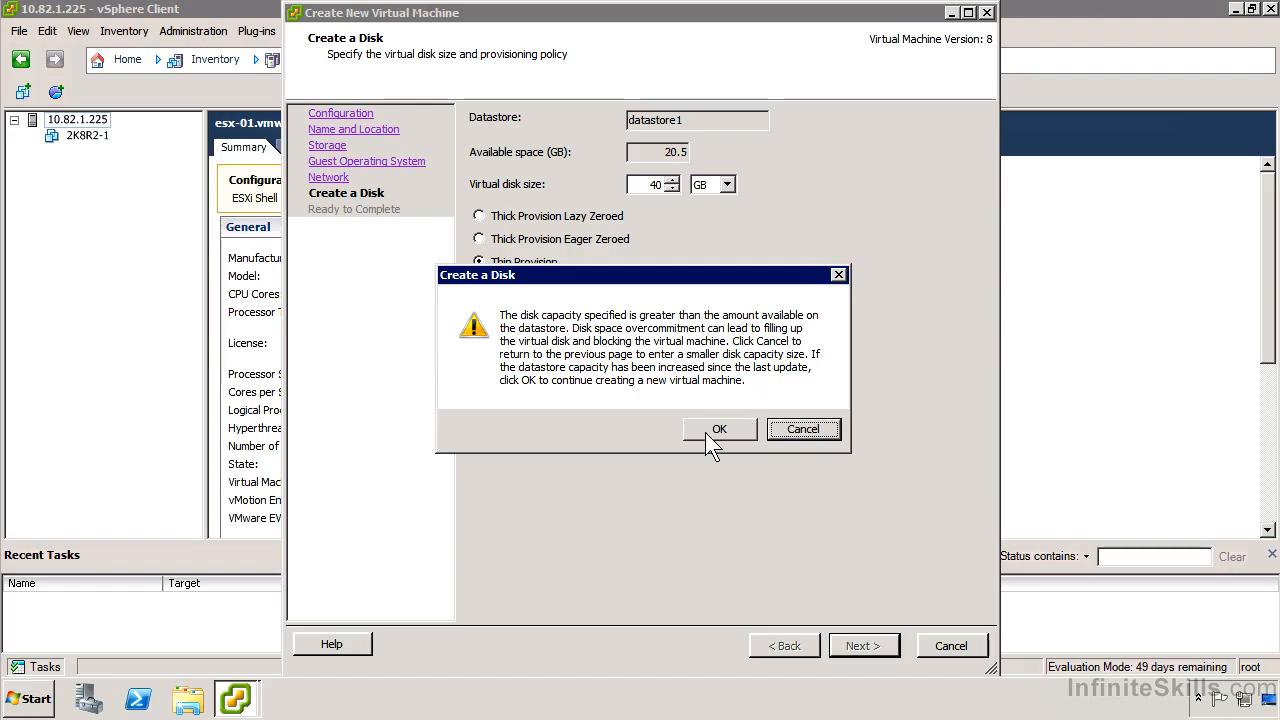
{"action": "left_click", "coordinate": [731, 437]}
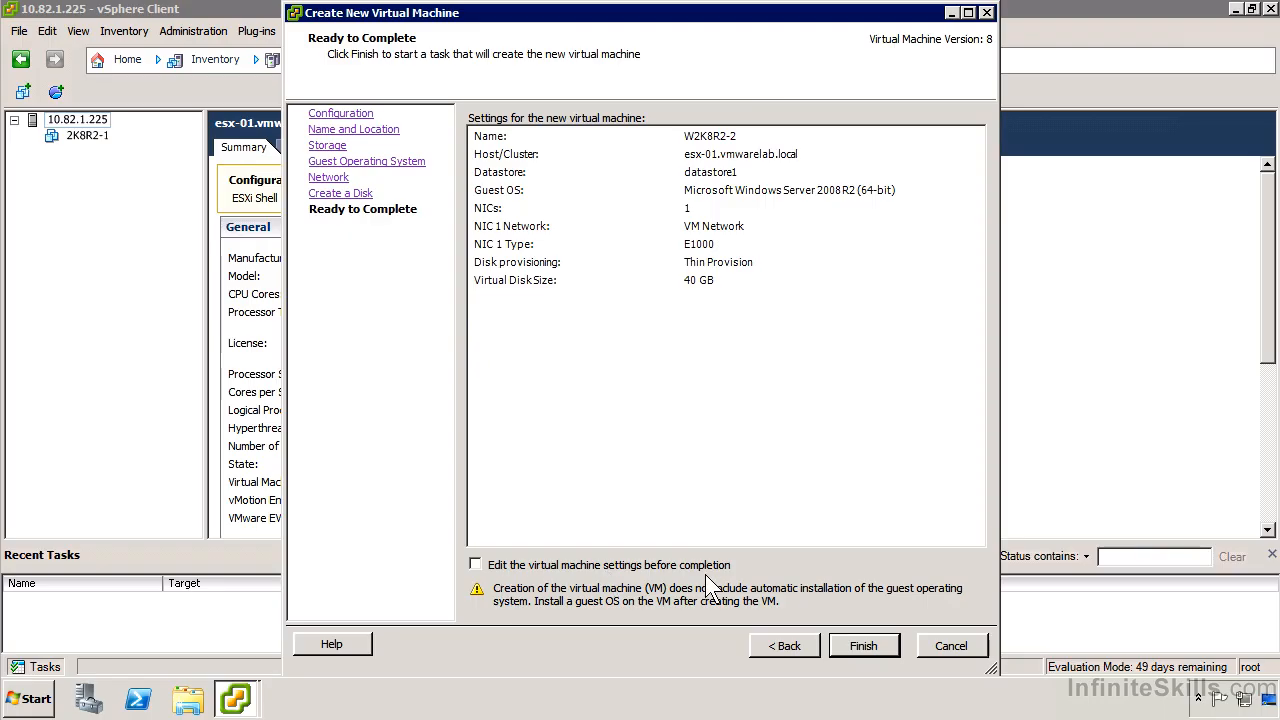
{"action": "left_click", "coordinate": [853, 645]}
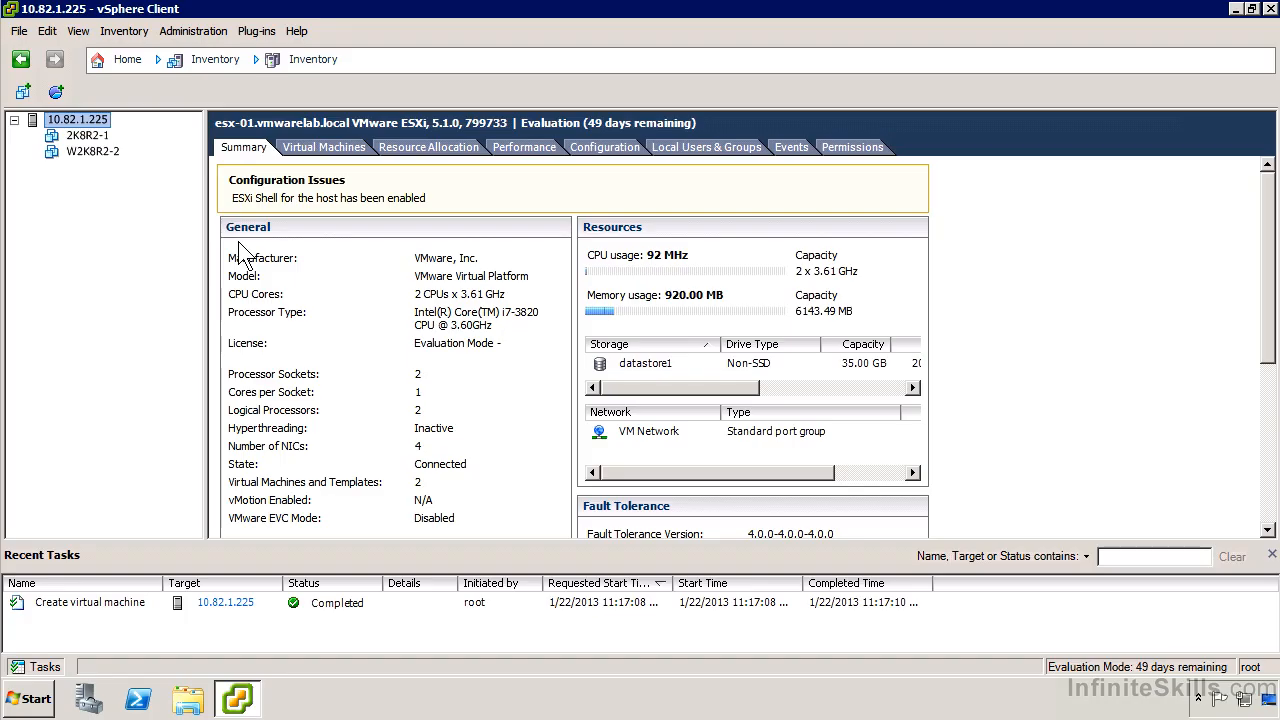
Power on the virtual machine W2K8R2-2 and open its console
{"action": "right_click", "coordinate": [87, 152]}
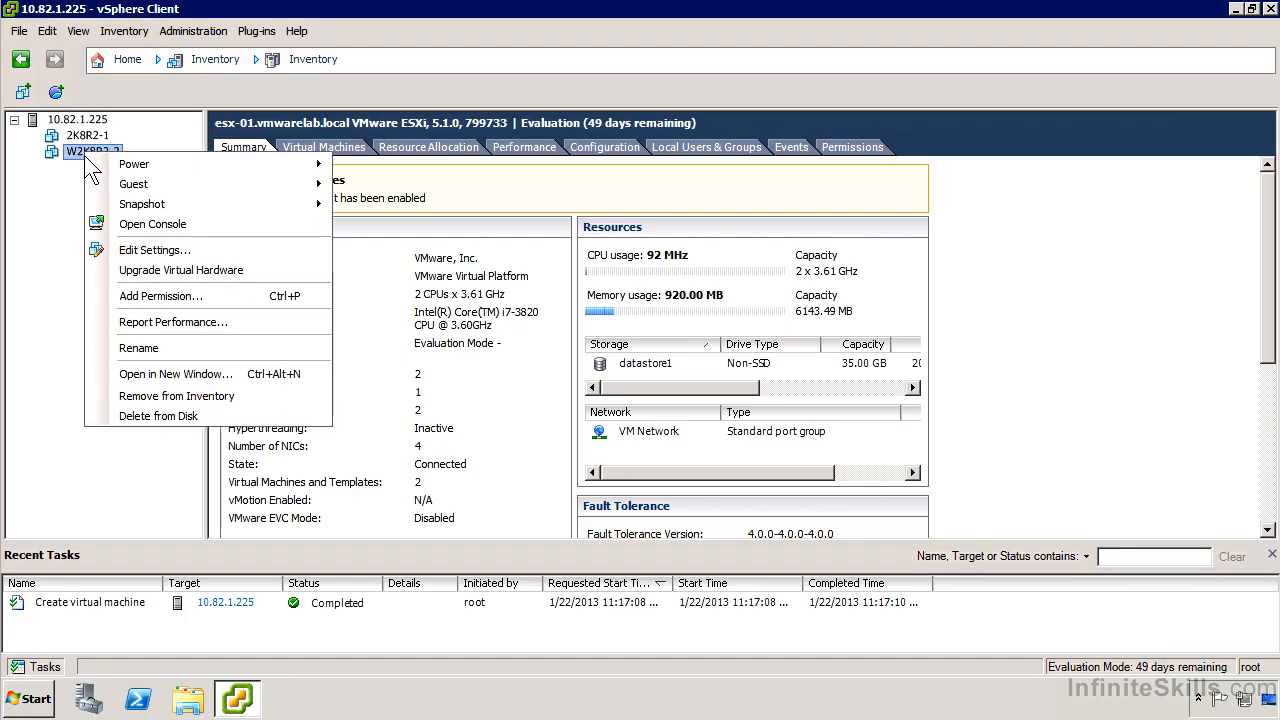
{"action": "mouse_move", "coordinate": [178, 163]}
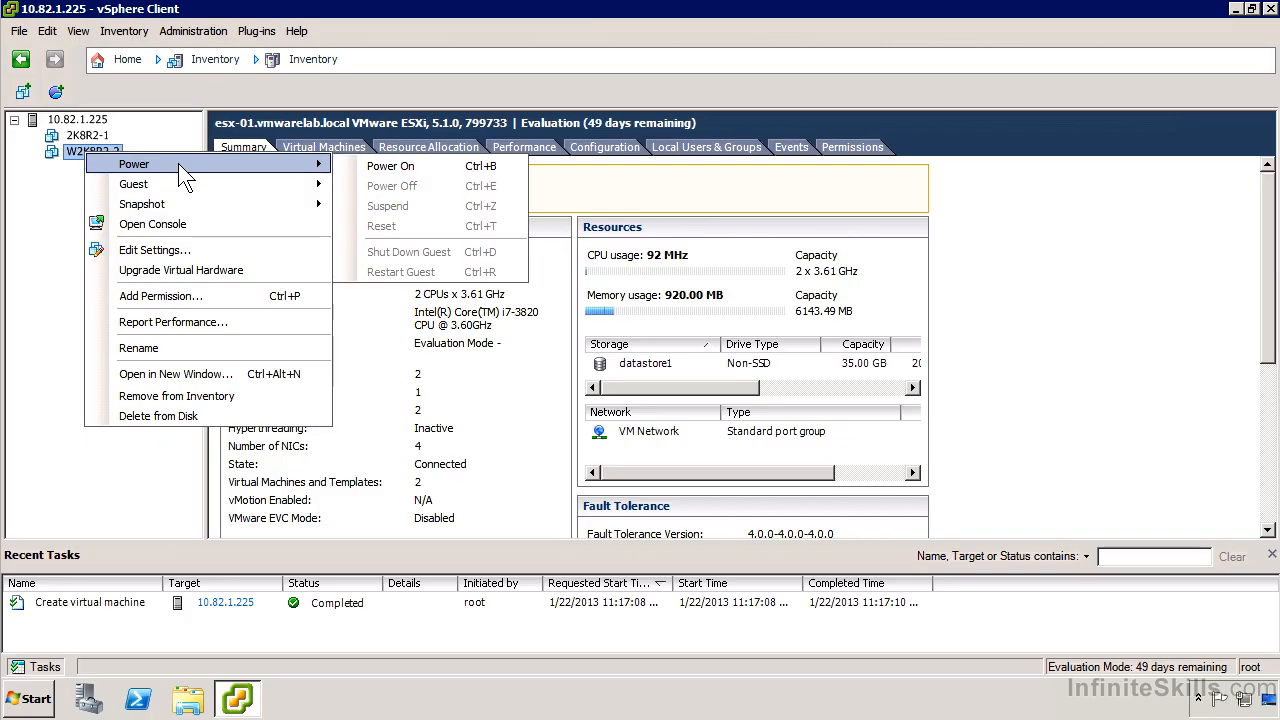
{"action": "left_click", "coordinate": [390, 166]}
{"action": "right_click", "coordinate": [90, 152]}
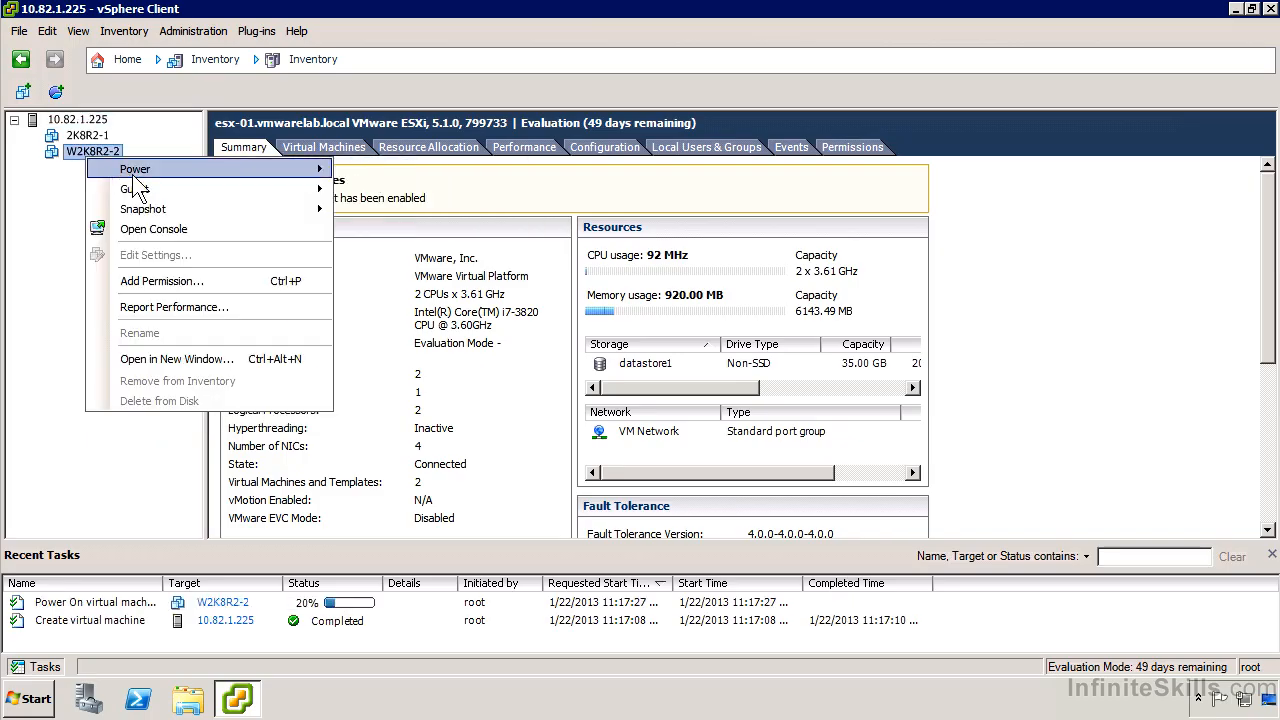
{"action": "left_click", "coordinate": [188, 234]}
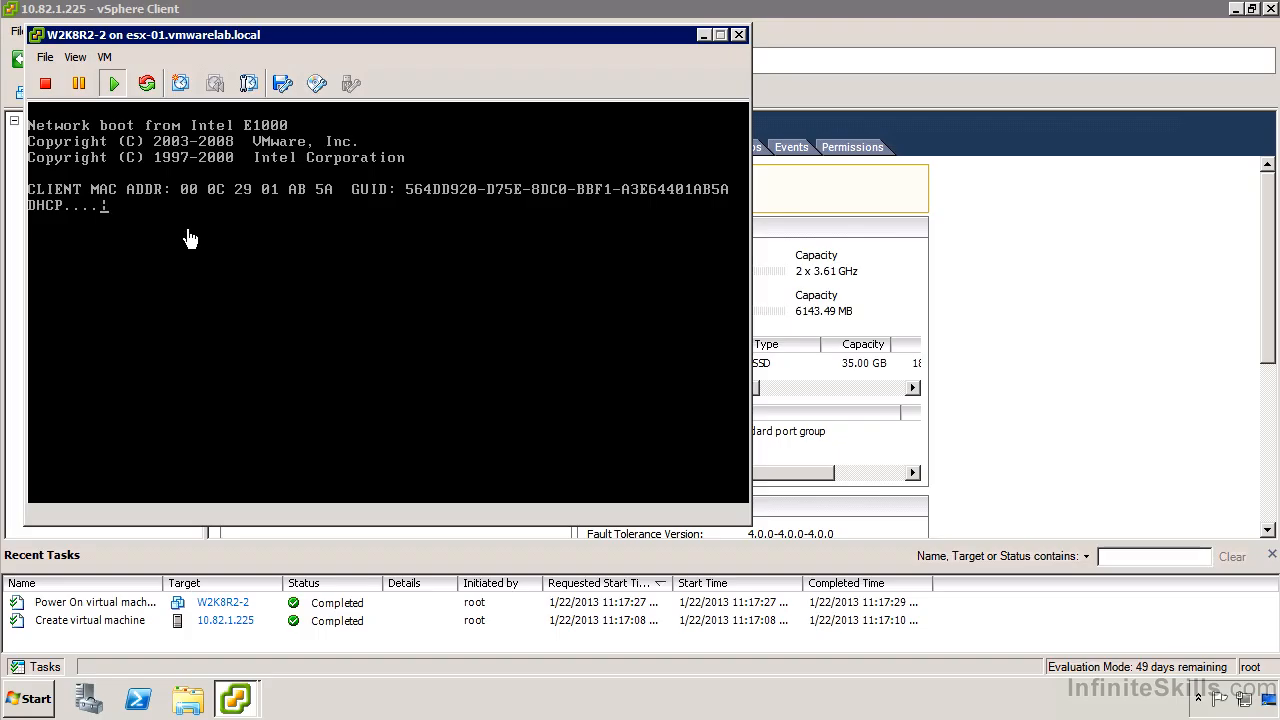
Cancel the network boot inside the W2K8R2-2 console and release the cursor from the guest
{"action": "left_click", "coordinate": [190, 238]}
{"action": "key", "text": "Escape"}
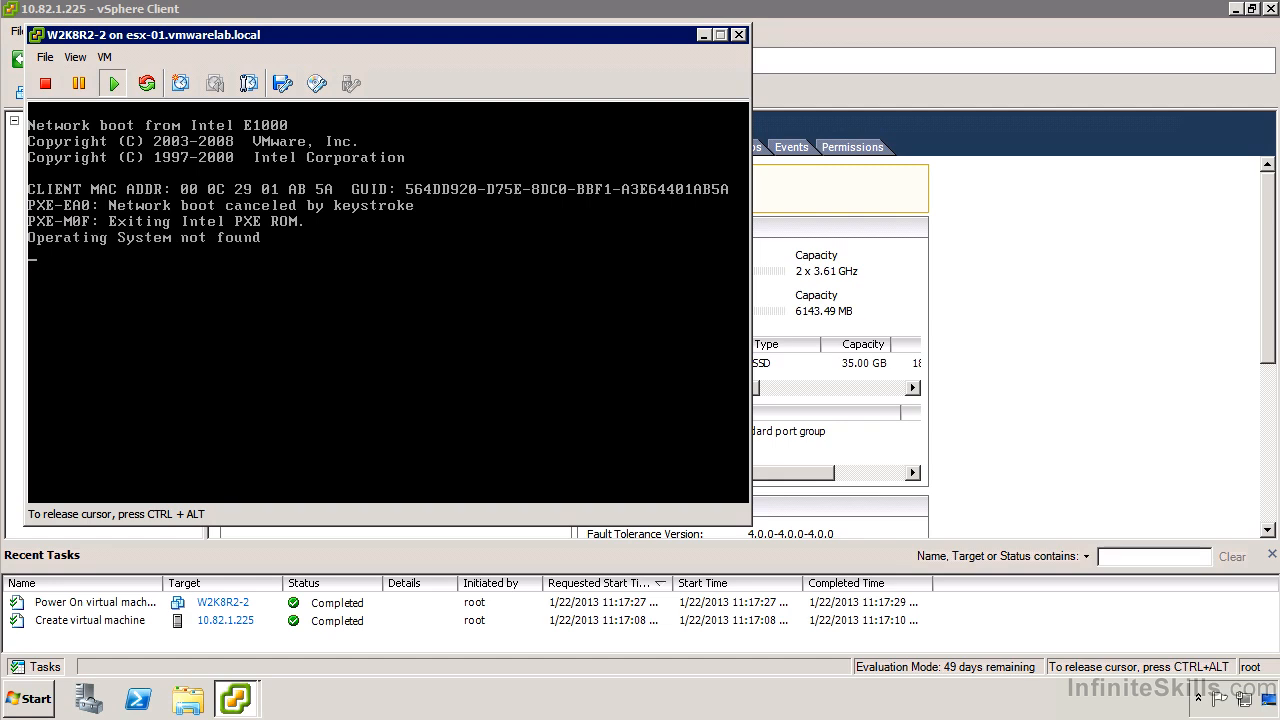
{"action": "key", "text": "ctrl+alt"}
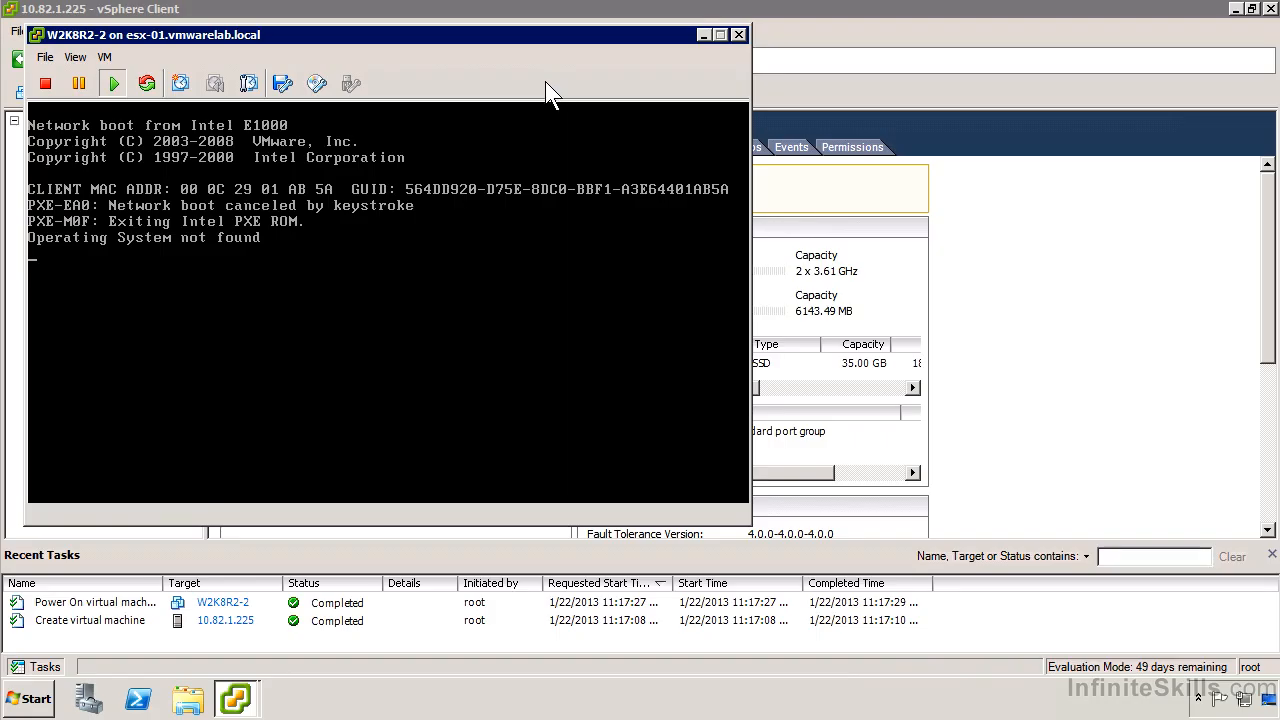
Try to connect CD/DVD drive 1 to an ISO image on a datastore from the console
{"action": "left_click", "coordinate": [327, 86]}
{"action": "mouse_move", "coordinate": [368, 112]}
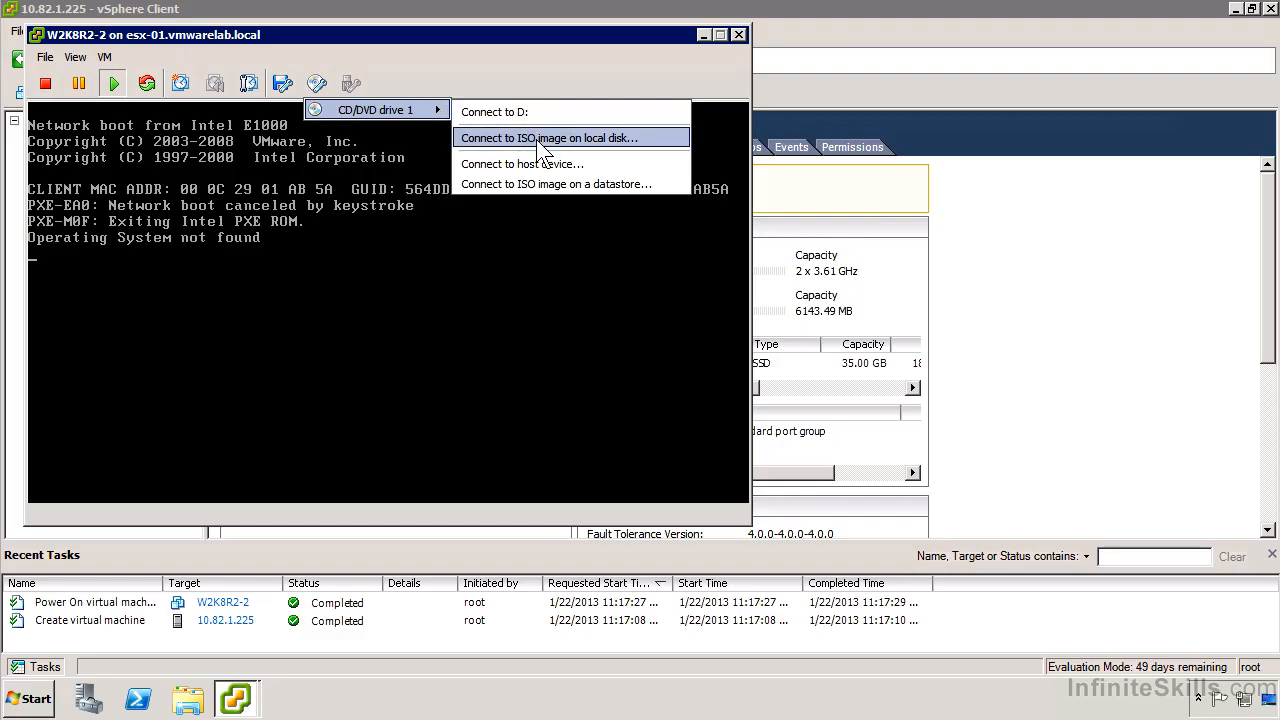
{"action": "left_click", "coordinate": [652, 186]}
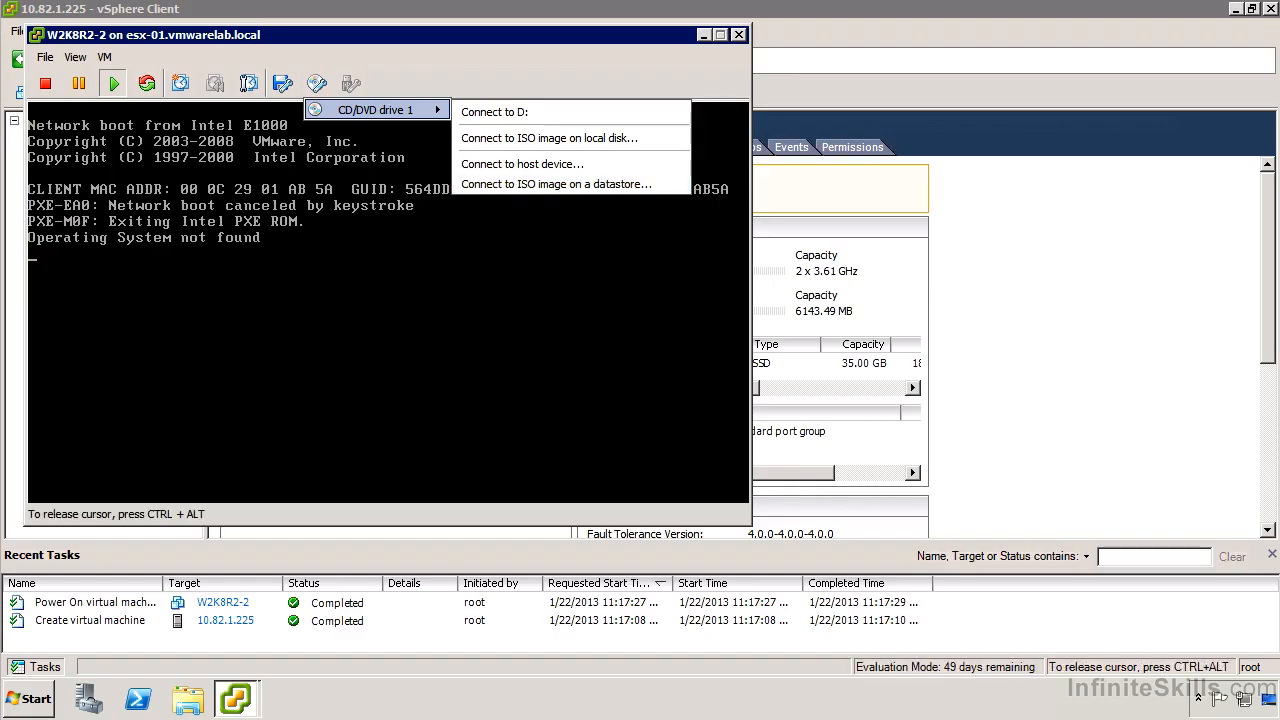
{"action": "key", "text": "ctrl+alt"}
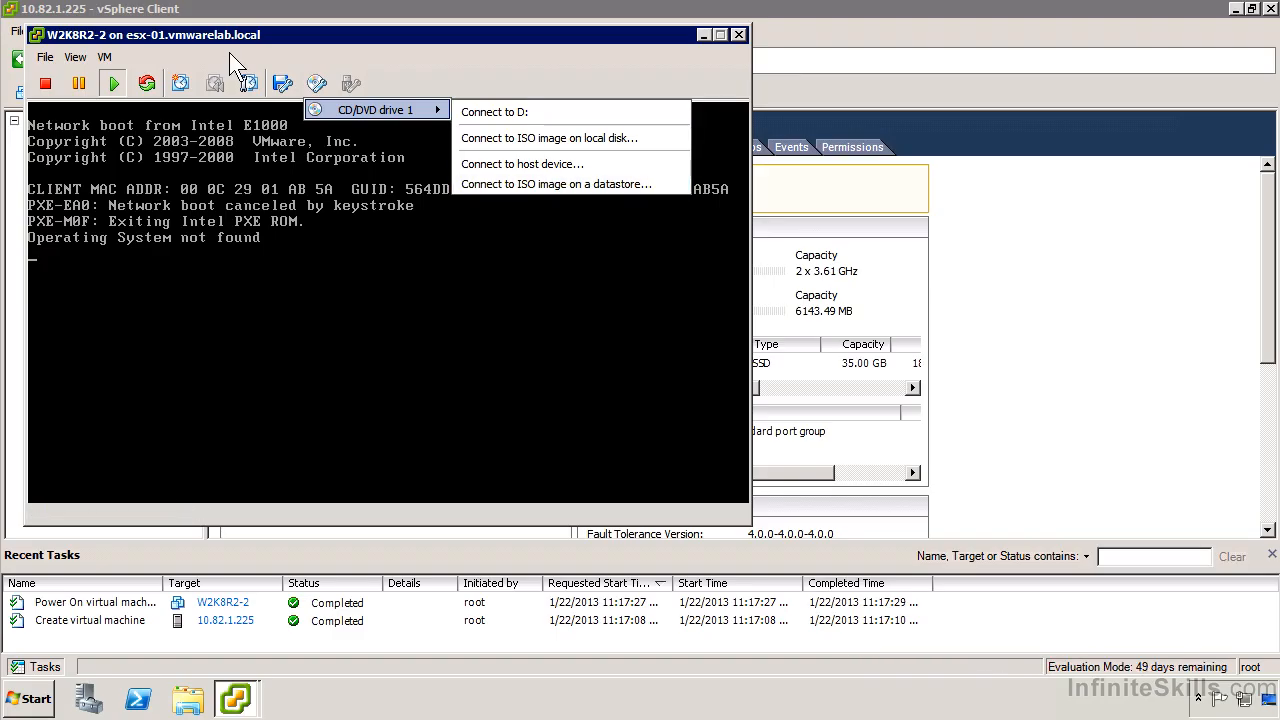
In the W2K8R2-2 virtual machine settings, point CD/DVD drive 1 to the Windows ISO file in the ISO folder of datastore1
{"action": "left_click", "coordinate": [103, 57]}
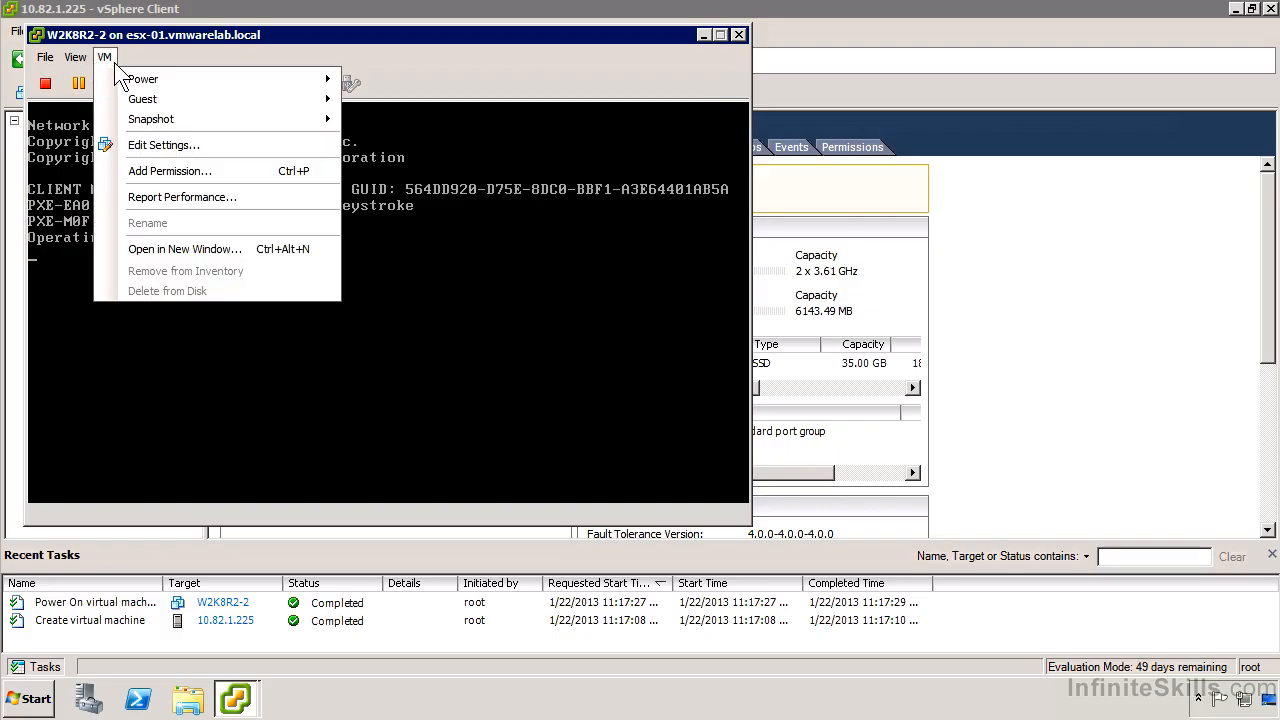
{"action": "left_click", "coordinate": [164, 145]}
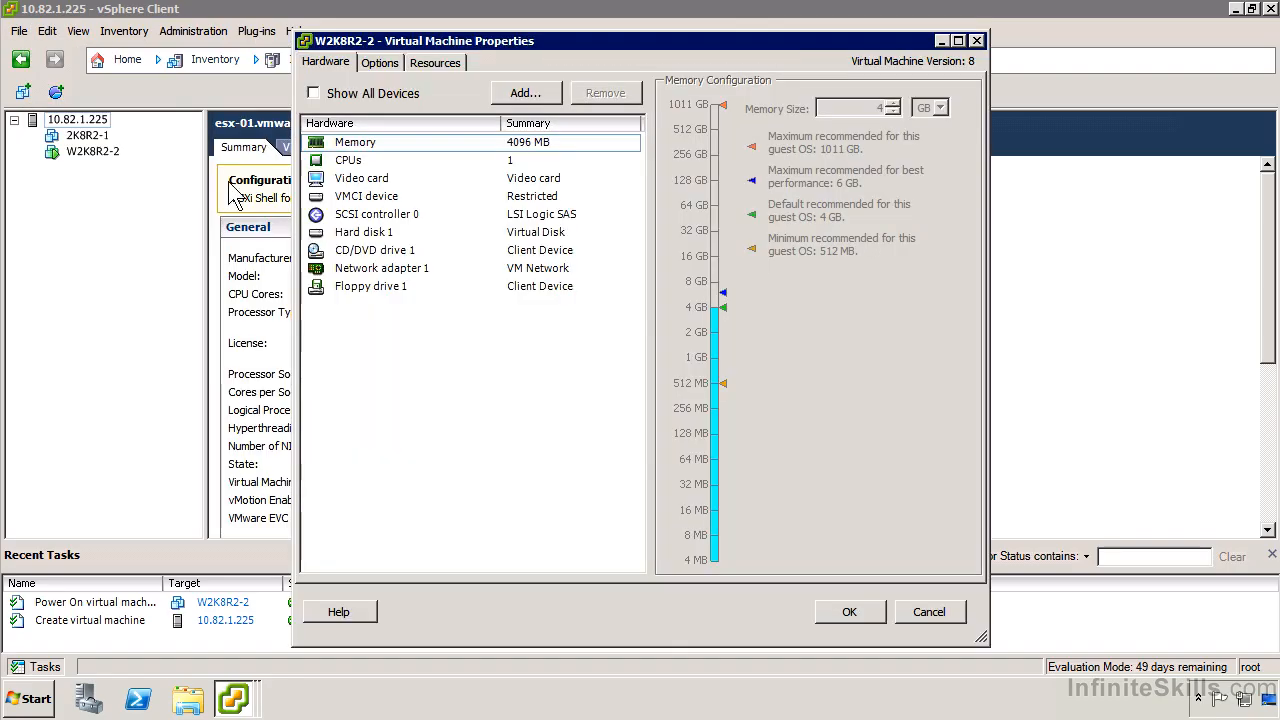
{"action": "left_click", "coordinate": [368, 254]}
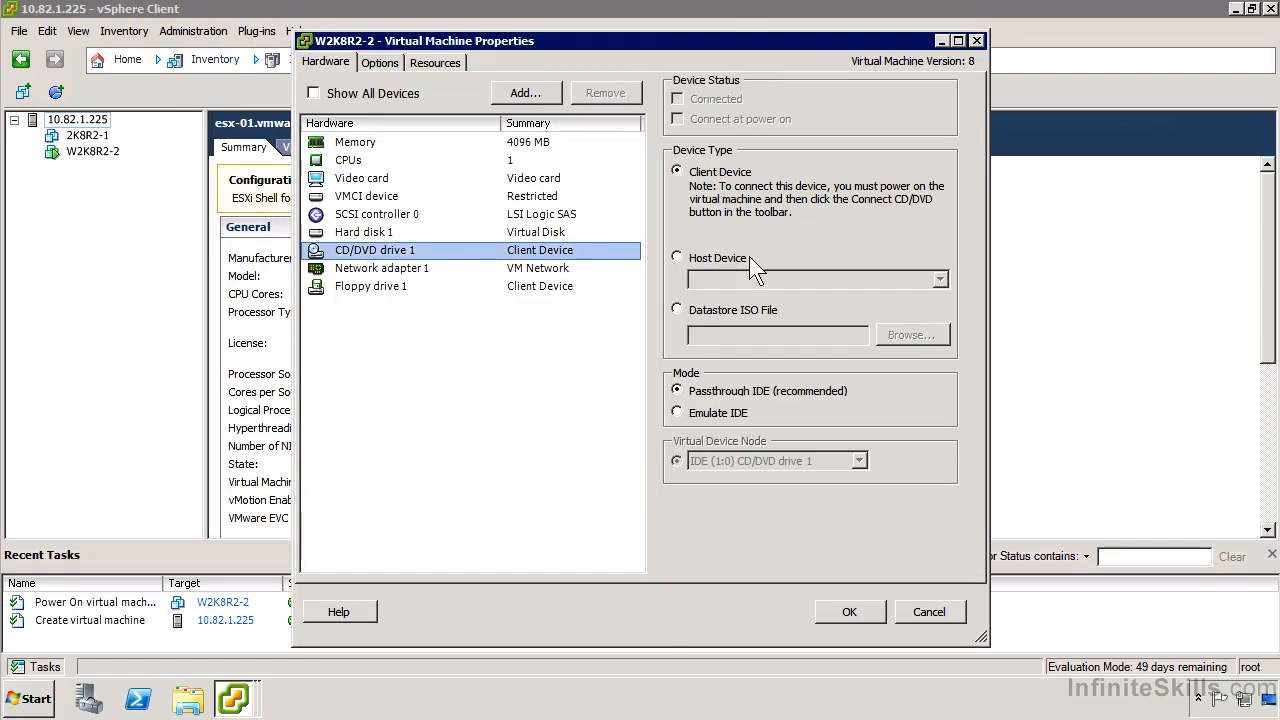
{"action": "left_click", "coordinate": [677, 309]}
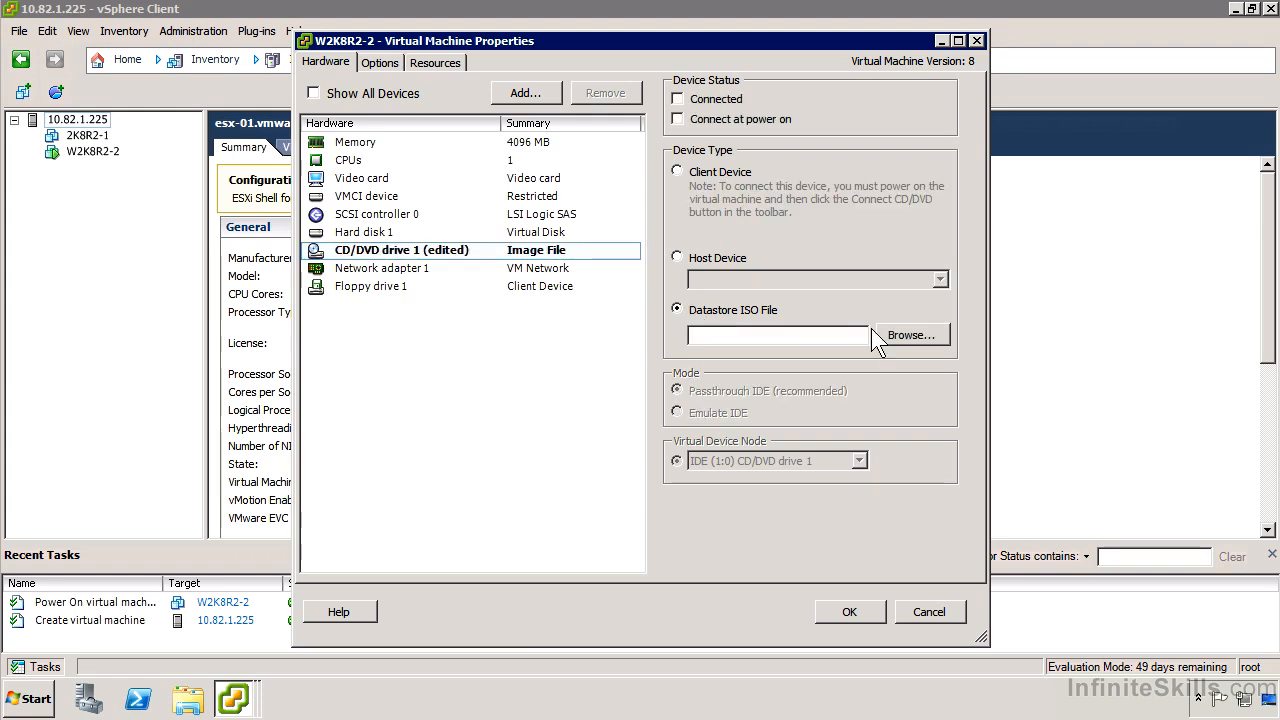
{"action": "left_click", "coordinate": [908, 333]}
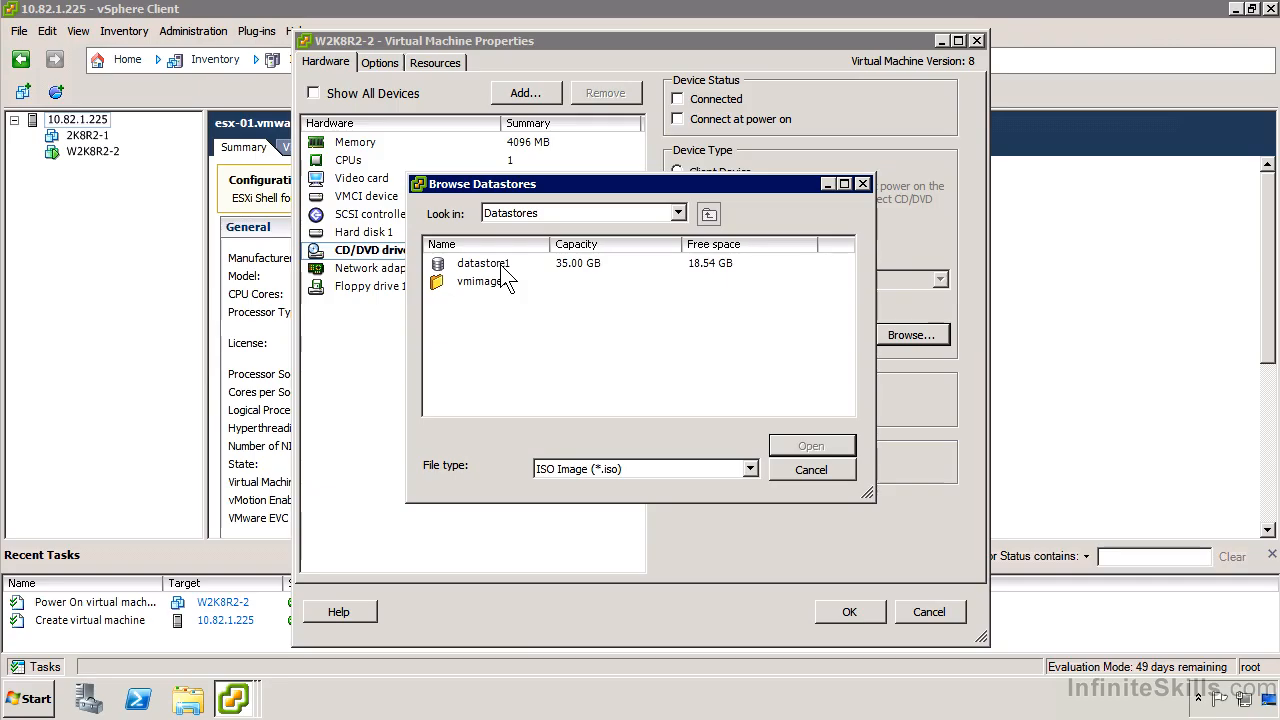
{"action": "double_click", "coordinate": [496, 266]}
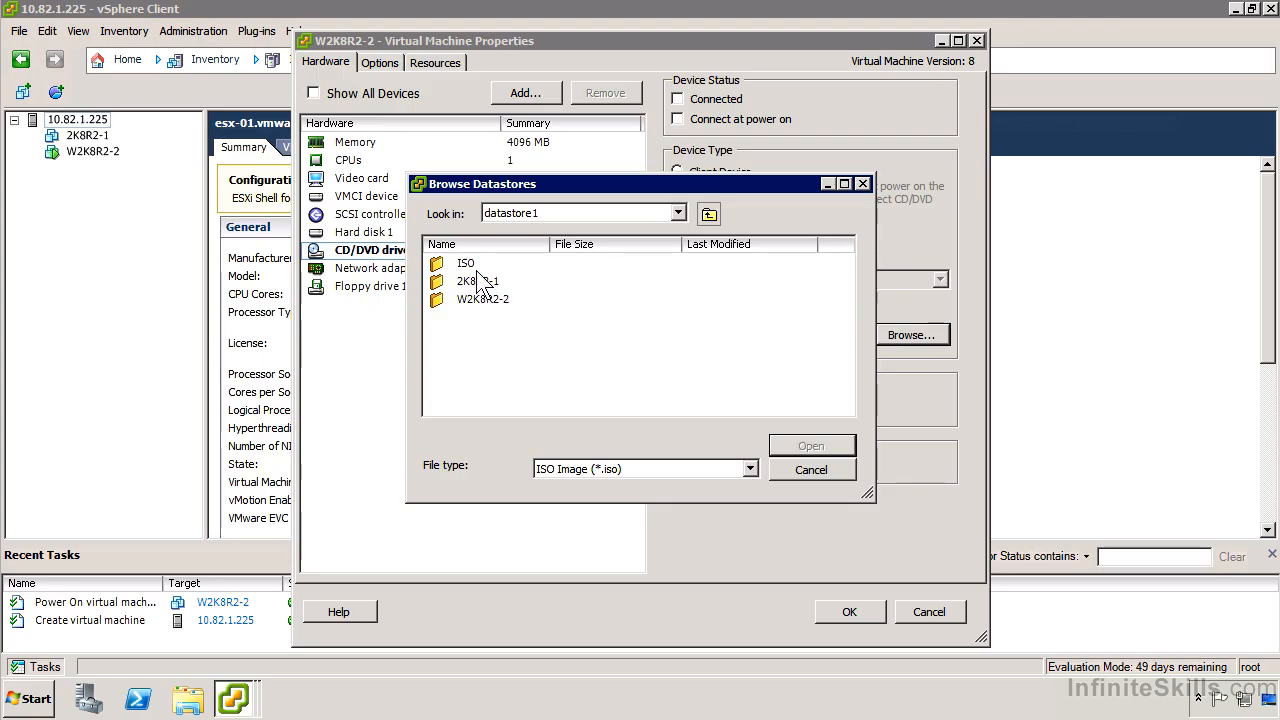
{"action": "double_click", "coordinate": [468, 266]}
{"action": "double_click", "coordinate": [521, 262]}
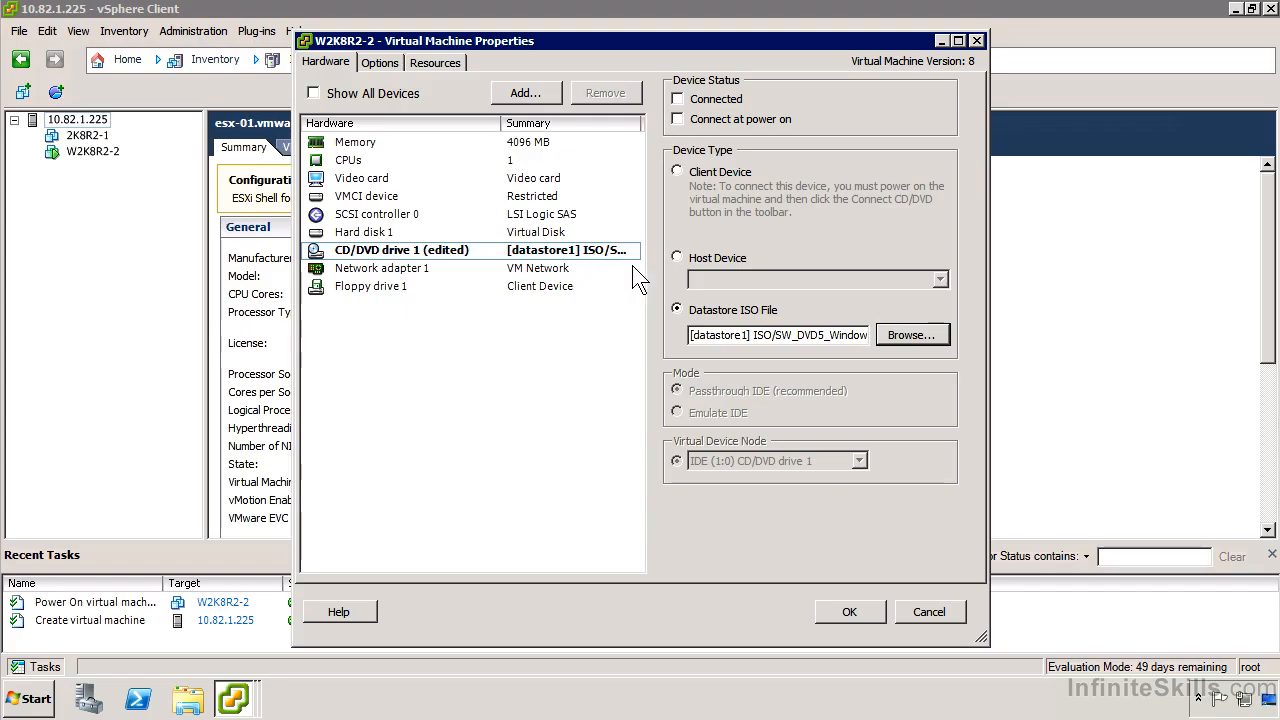
Set CD/DVD drive 1 to Connected and Connect at power on, and apply the virtual machine settings
{"action": "left_click", "coordinate": [679, 119]}
{"action": "left_click", "coordinate": [678, 99]}
{"action": "left_click", "coordinate": [850, 611]}
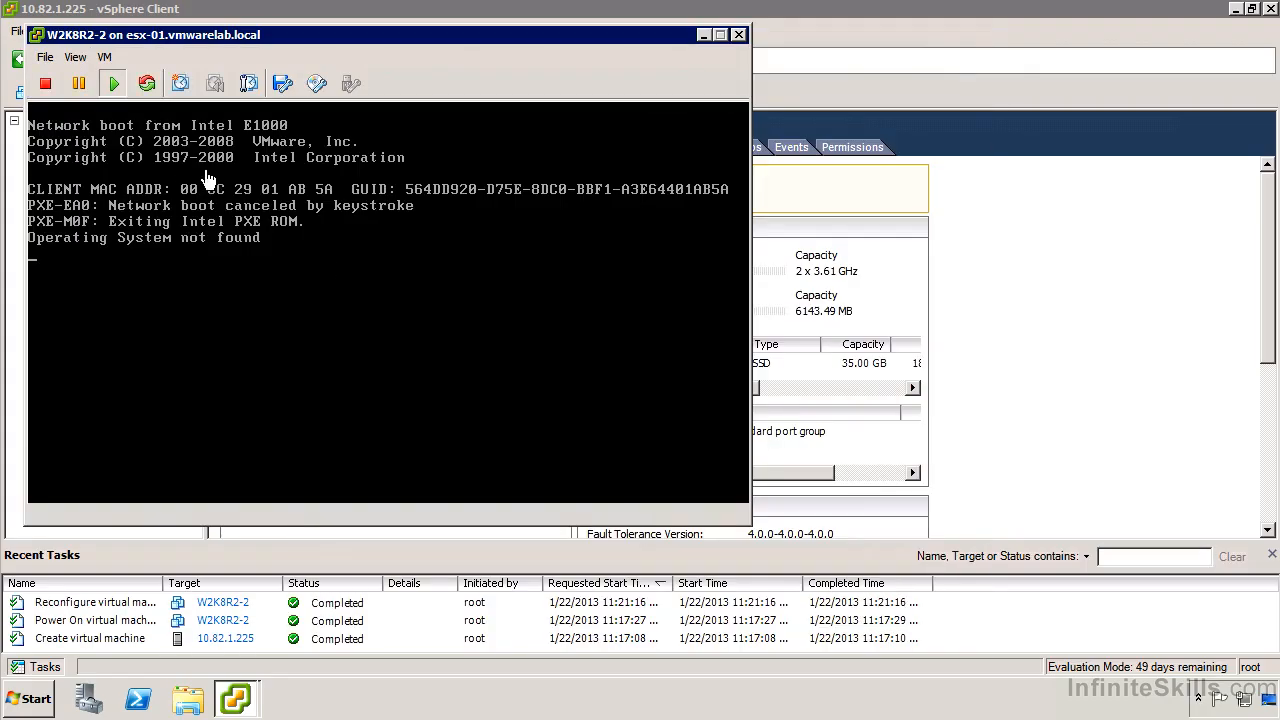
Reset the W2K8R2-2 virtual machine so it boots from the attached ISO image
{"action": "left_click", "coordinate": [104, 57]}
{"action": "mouse_move", "coordinate": [178, 82]}
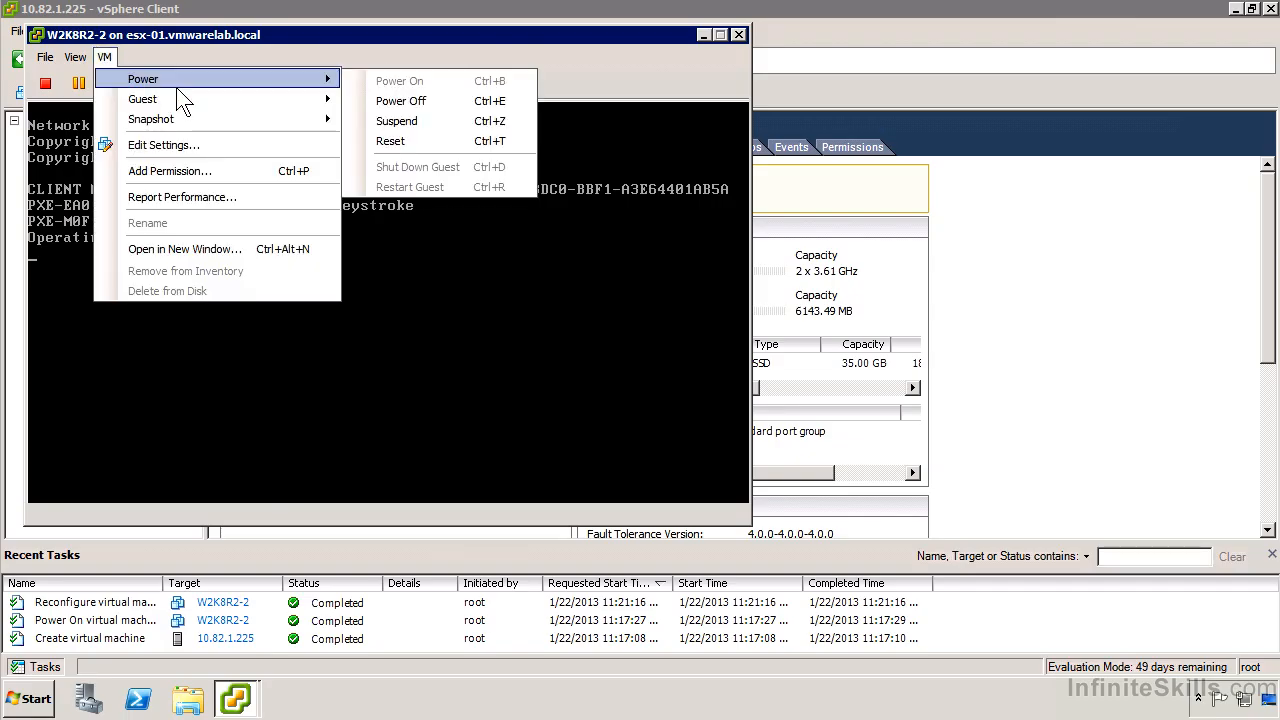
{"action": "left_click", "coordinate": [458, 144]}
{"action": "left_click", "coordinate": [652, 408]}
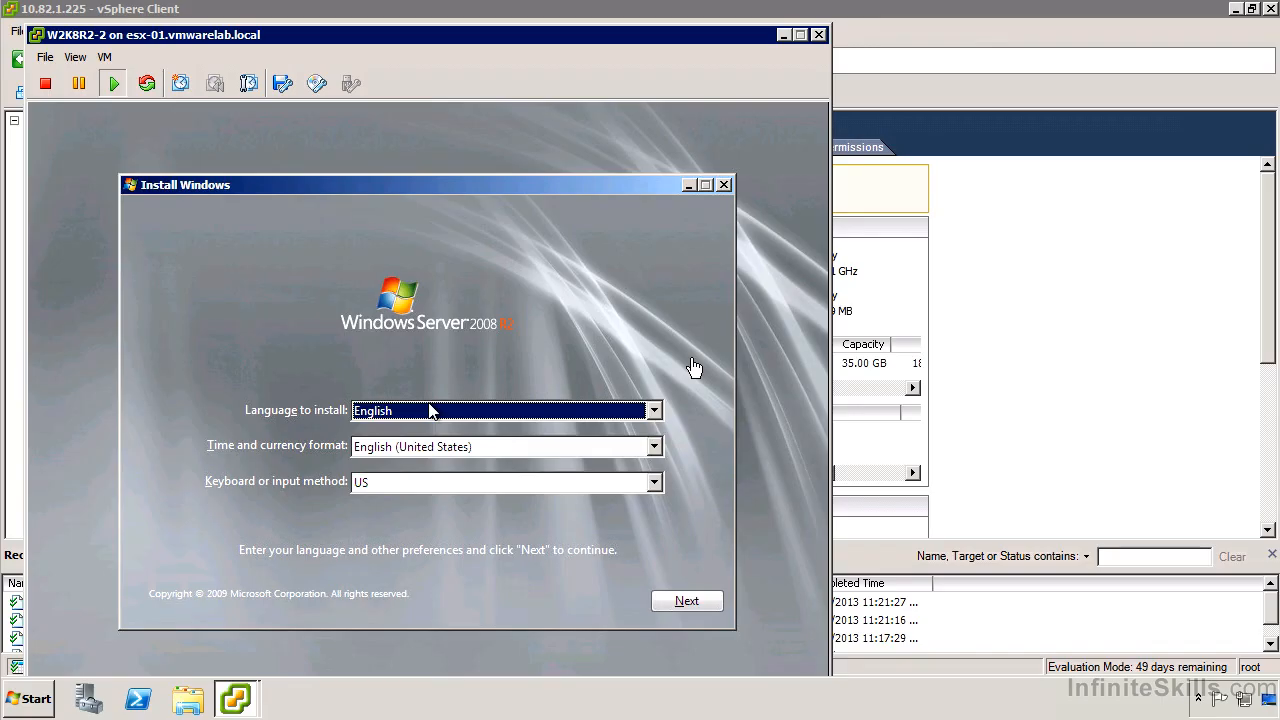
Start installing Windows Server 2008 R2 Standard (Full Installation) with the default English and US keyboard settings on the unallocated 40 GB Disk 0
{"action": "left_click", "coordinate": [575, 325]}
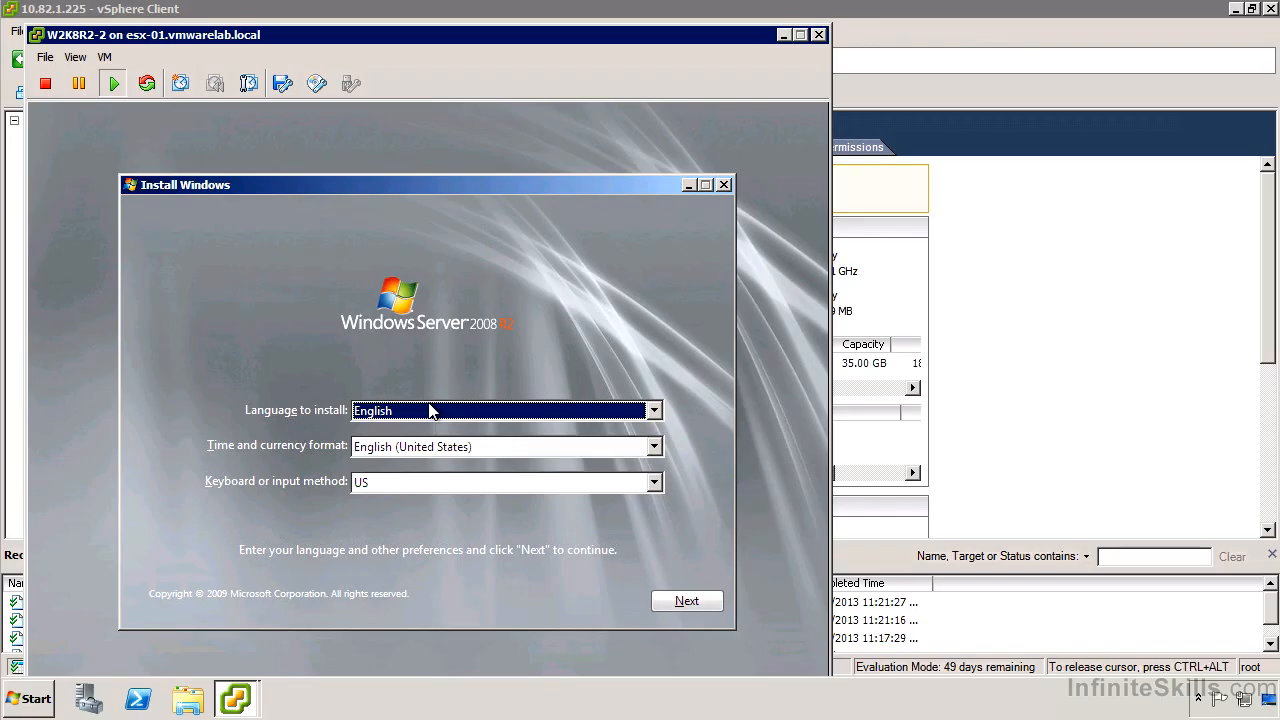
{"action": "left_click", "coordinate": [686, 601]}
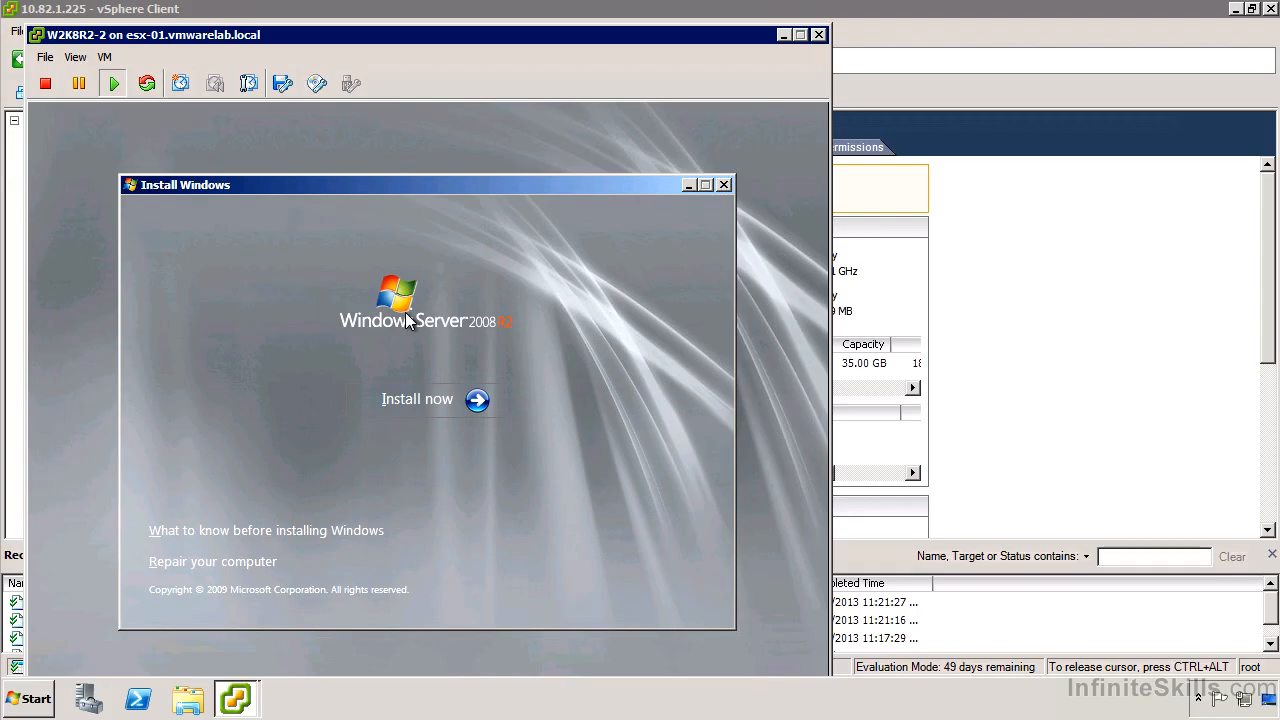
{"action": "left_click", "coordinate": [410, 396]}
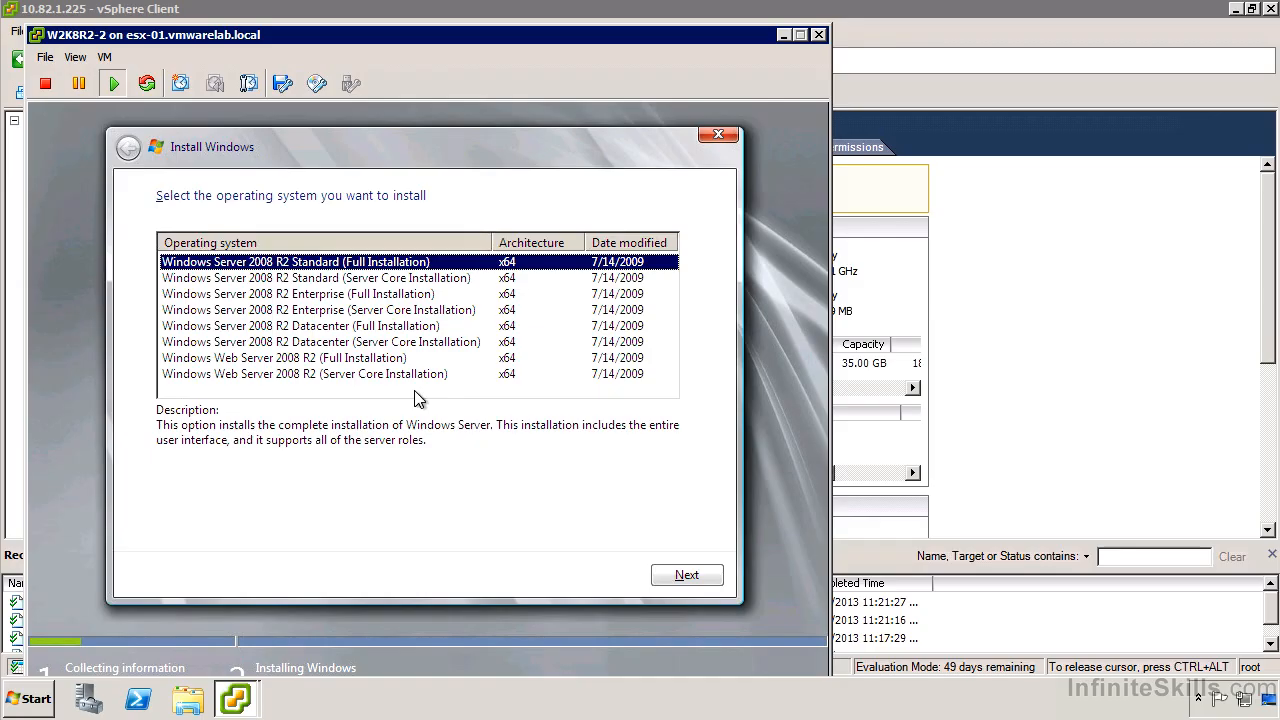
{"action": "key", "text": "Return"}
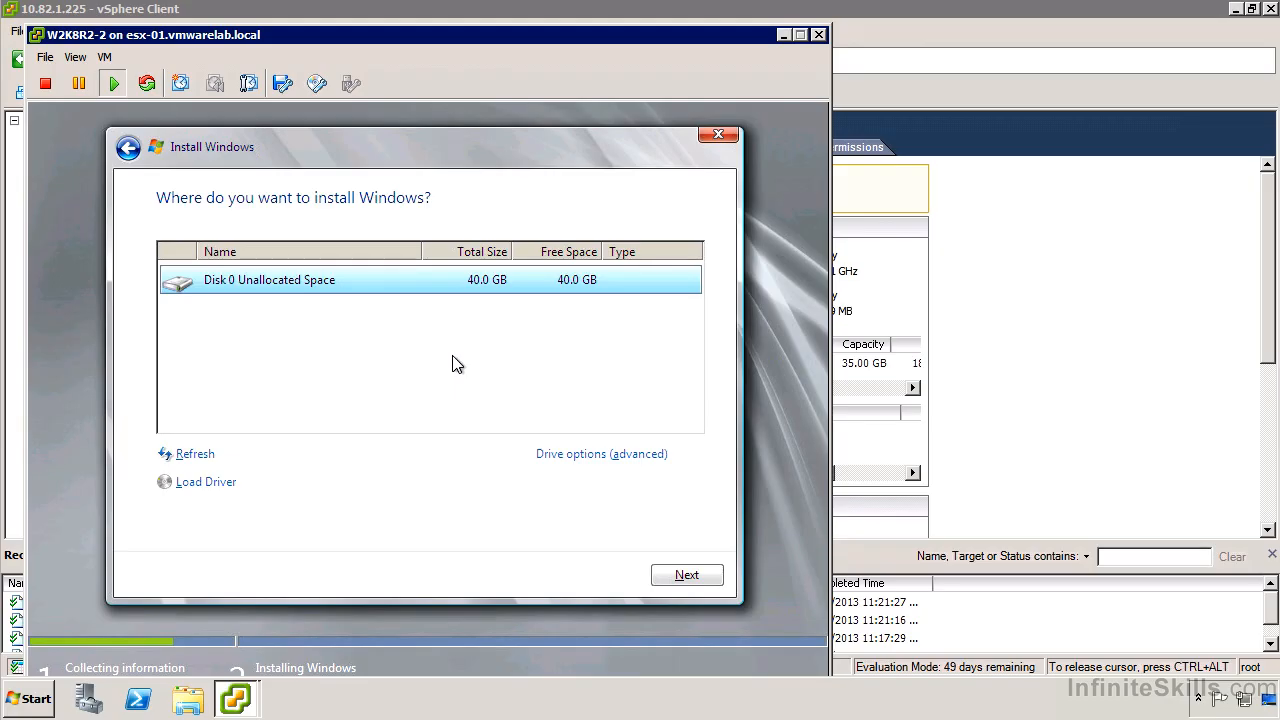
{"action": "left_click", "coordinate": [661, 574]}
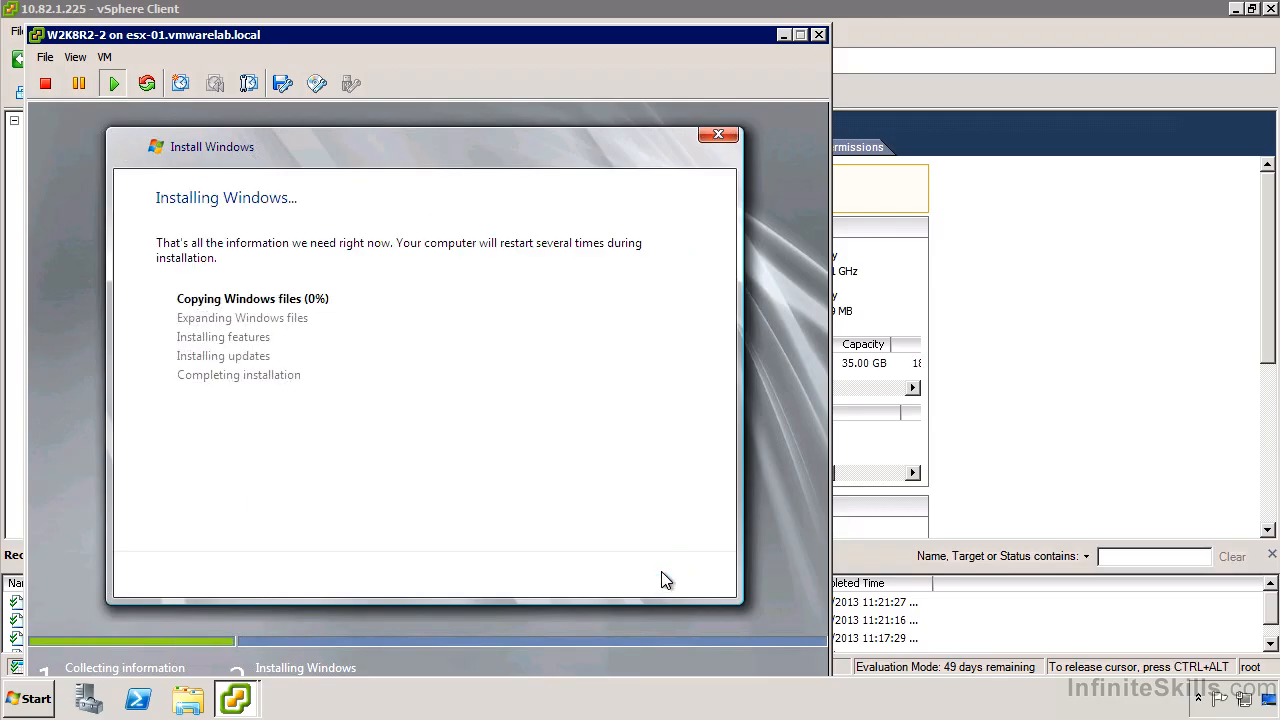